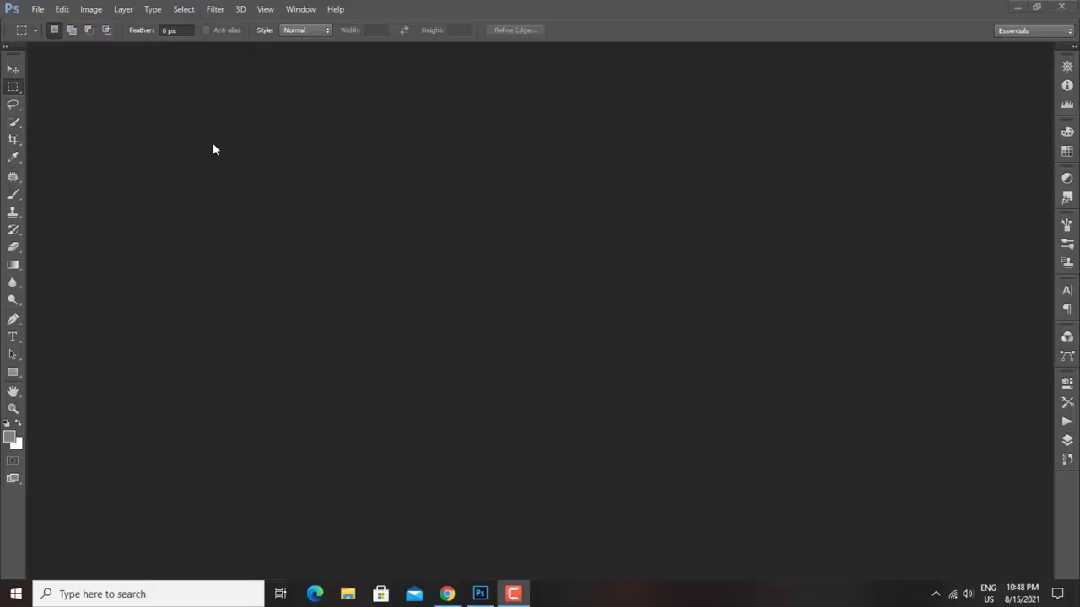
# Open boy-6536864.jpg and apply the Camera Raw Filter to it
pyautogui.click(38, 9)
pyautogui.click(60, 36)
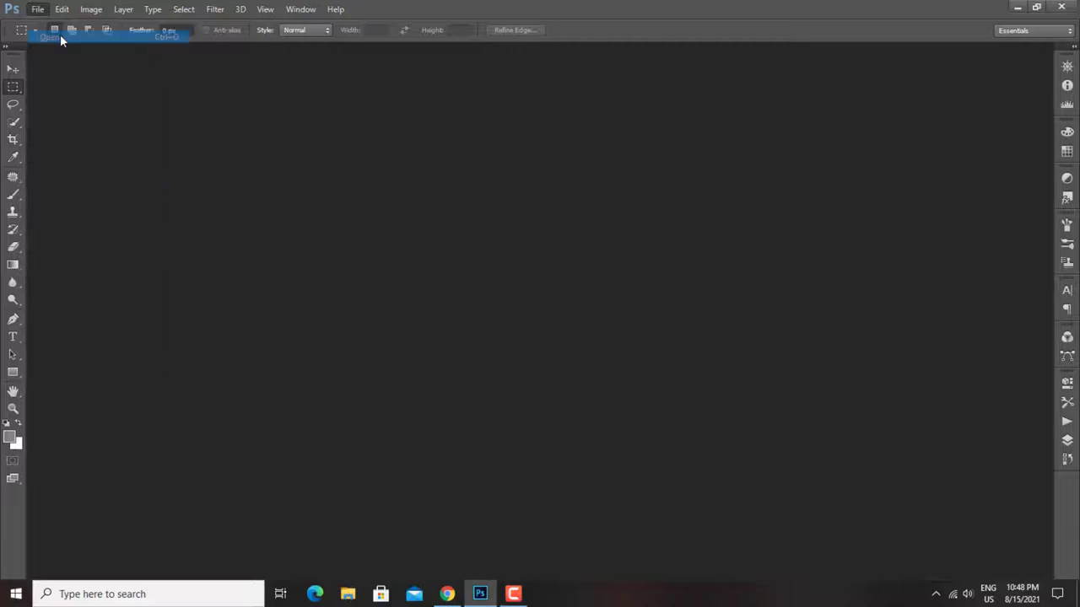
pyautogui.click(150, 95)
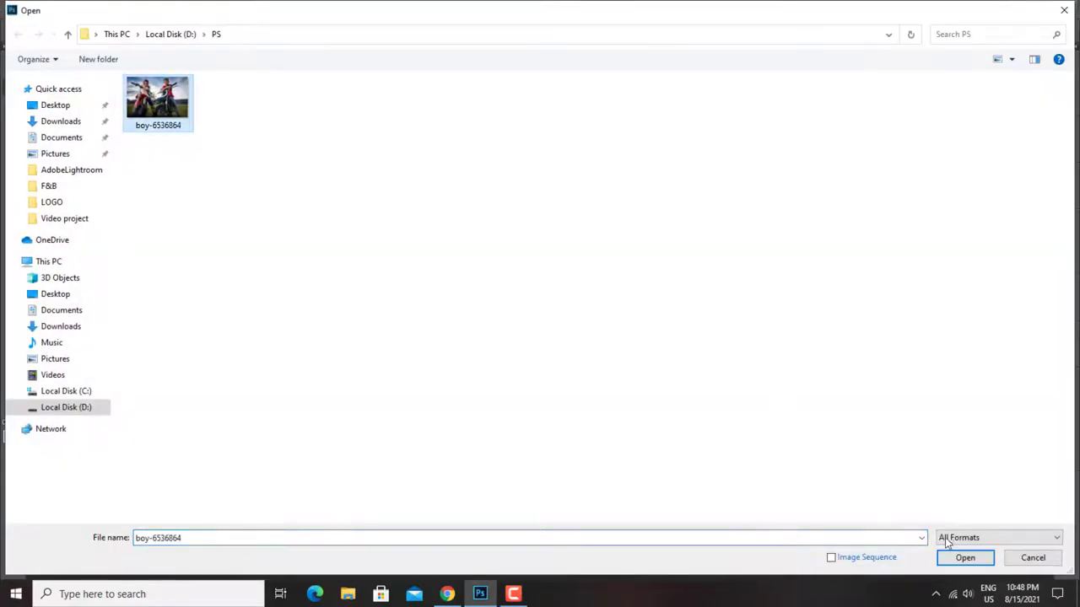
pyautogui.click(979, 559)
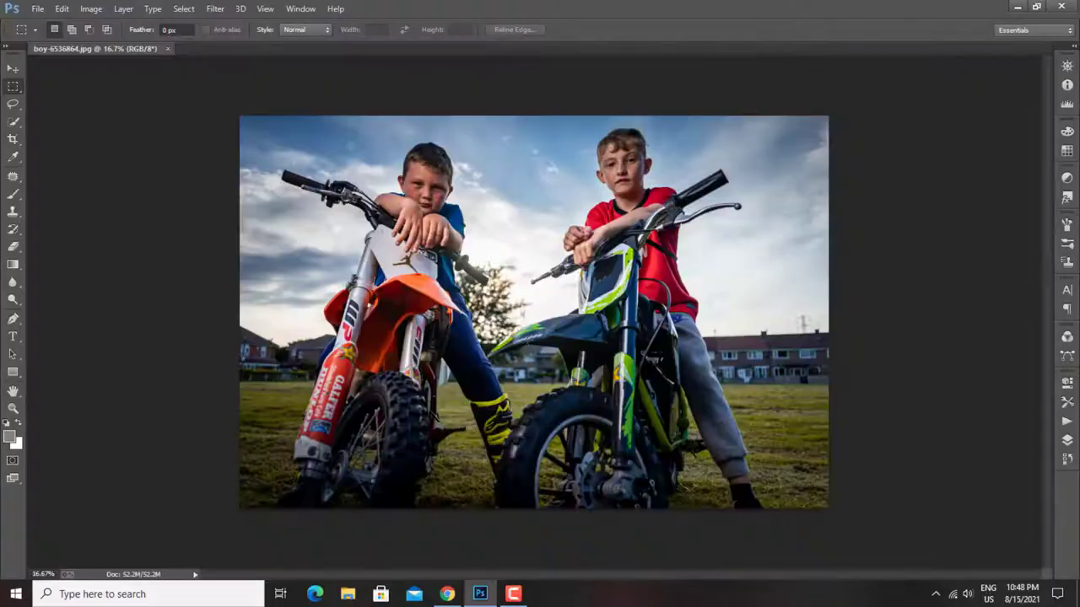
pyautogui.click(214, 10)
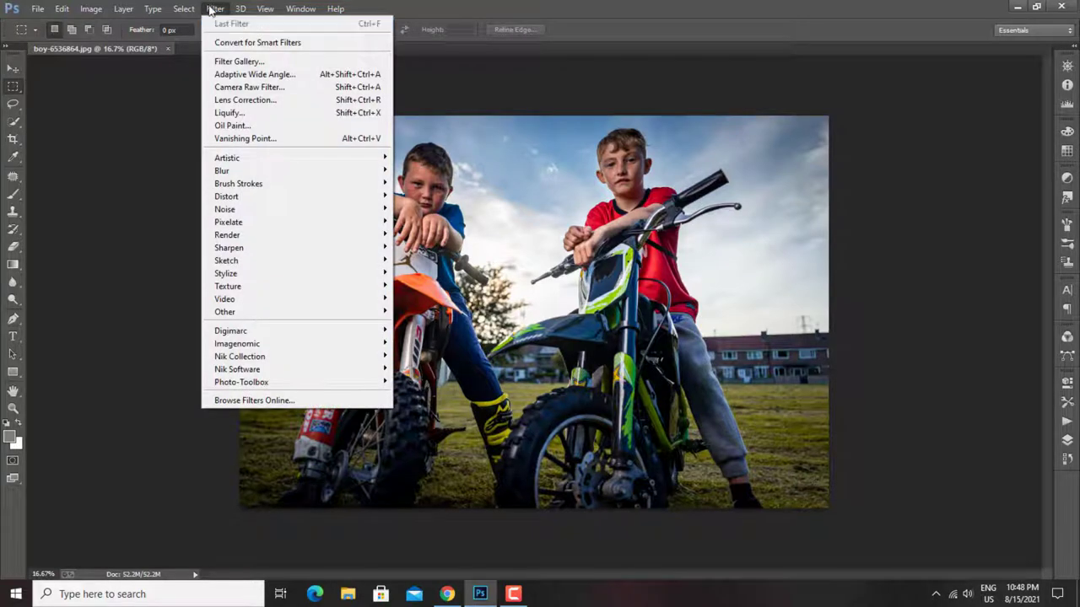
pyautogui.click(244, 90)
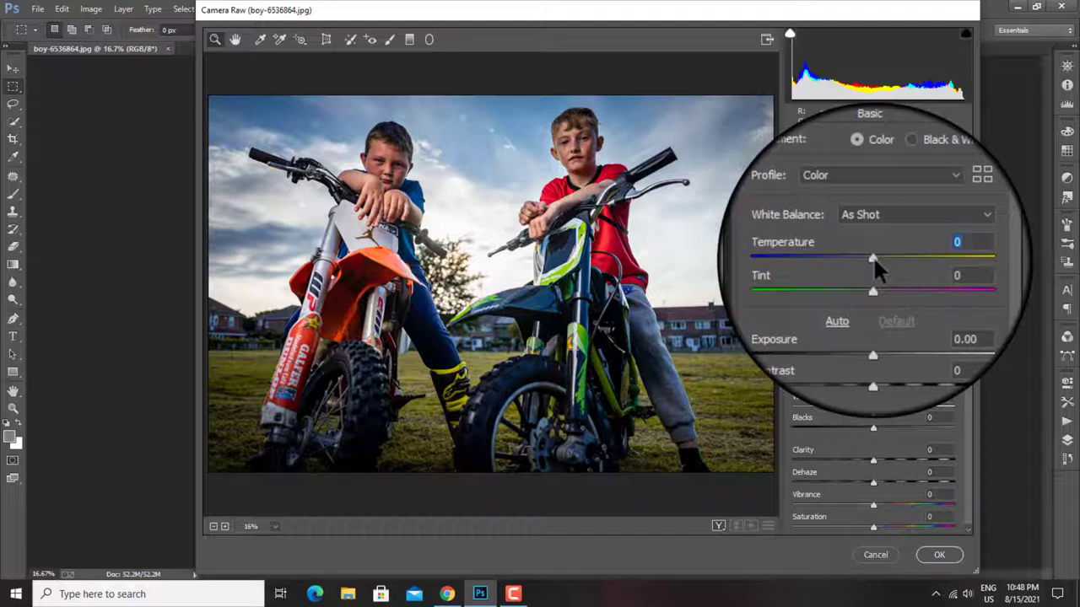
# Set Temperature +5, Tint +17, Exposure +0.05 and Contrast +33 in the Basic panel
pyautogui.moveTo(873, 256)
pyautogui.mouseDown()
pyautogui.moveTo(865, 279)
pyautogui.moveTo(887, 279)
pyautogui.mouseUp()
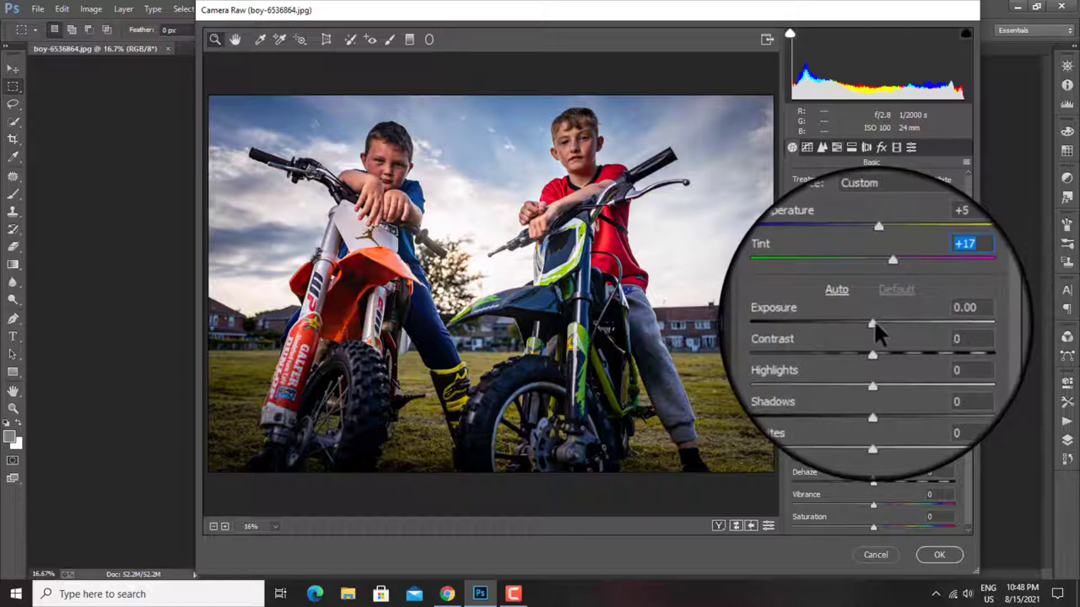
pyautogui.moveTo(874, 323); pyautogui.dragTo(876, 324)
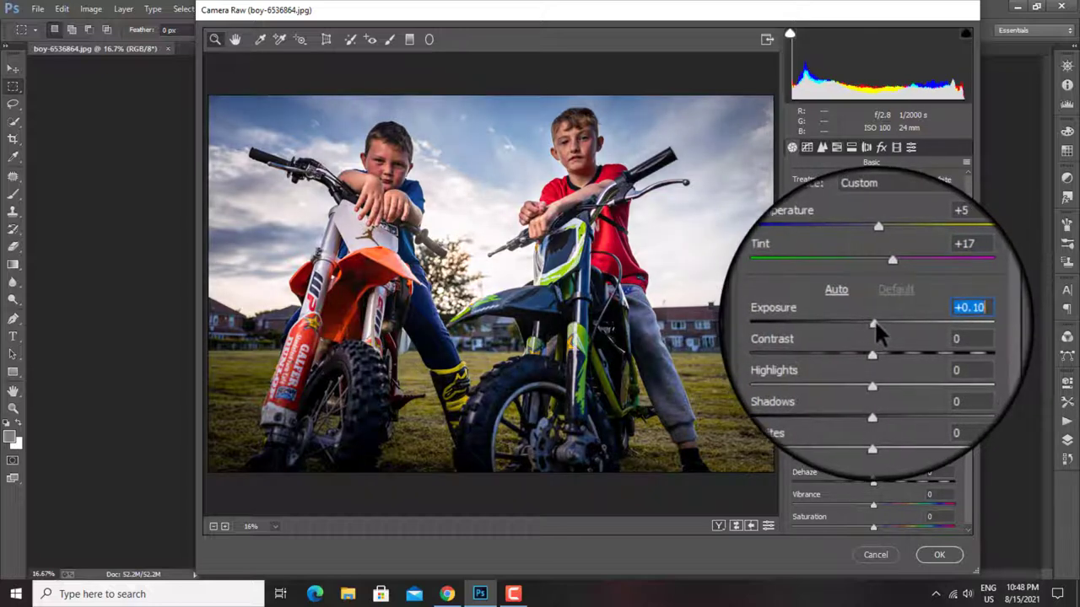
pyautogui.moveTo(873, 320); pyautogui.dragTo(875, 321)
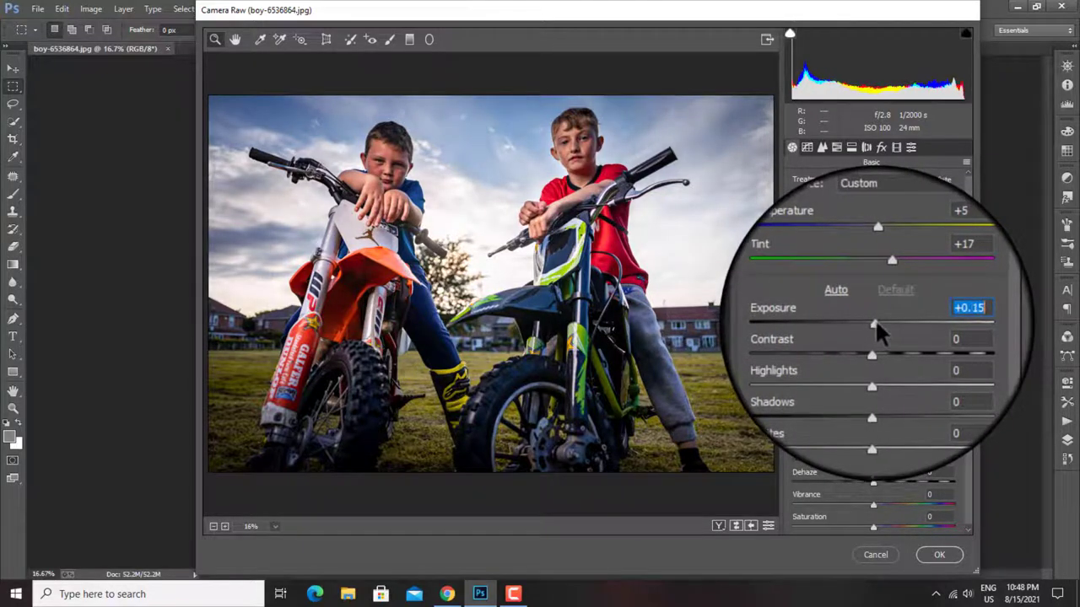
pyautogui.press('Down')
pyautogui.press('Down')
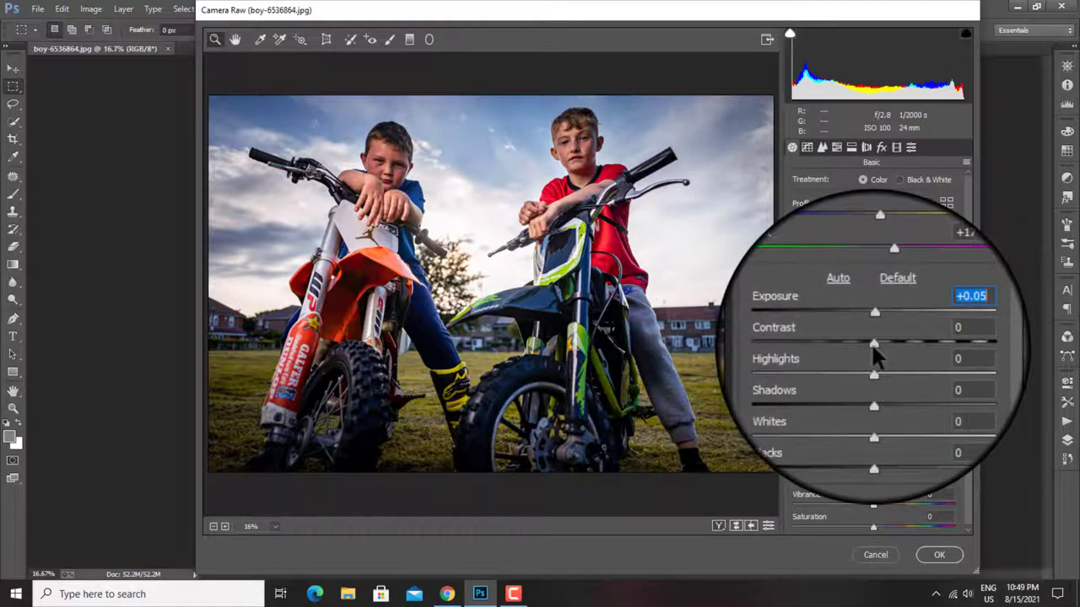
pyautogui.moveTo(874, 346); pyautogui.dragTo(900, 347)
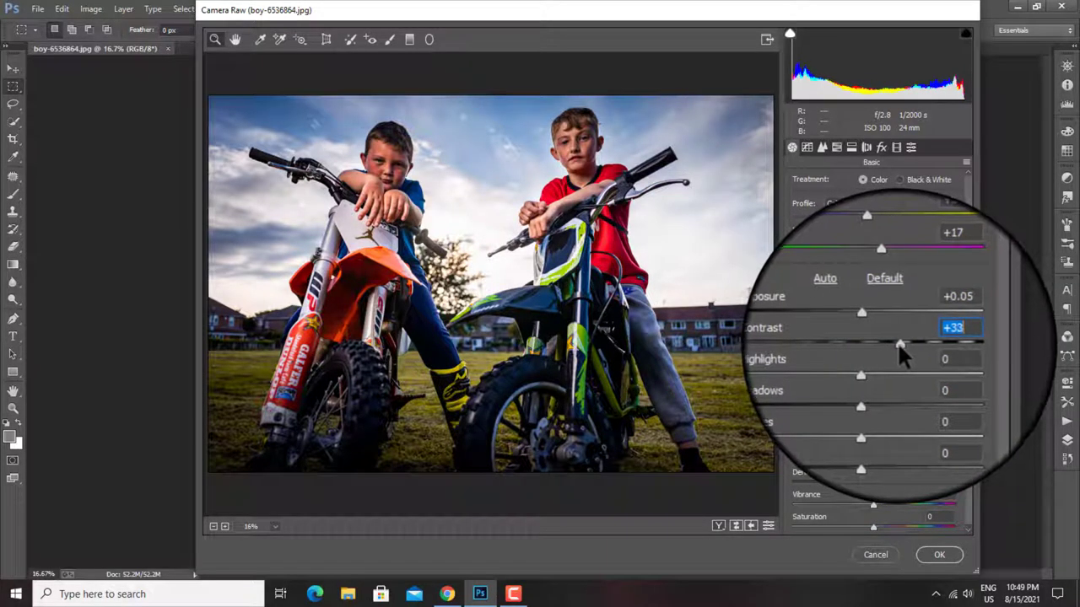
# Settle Contrast at +33, then set Highlights -75, Shadows +28, Whites -38, Blacks +38
pyautogui.moveTo(896, 341)
pyautogui.mouseDown()
pyautogui.moveTo(855, 365)
pyautogui.moveTo(813, 367)
pyautogui.mouseUp()
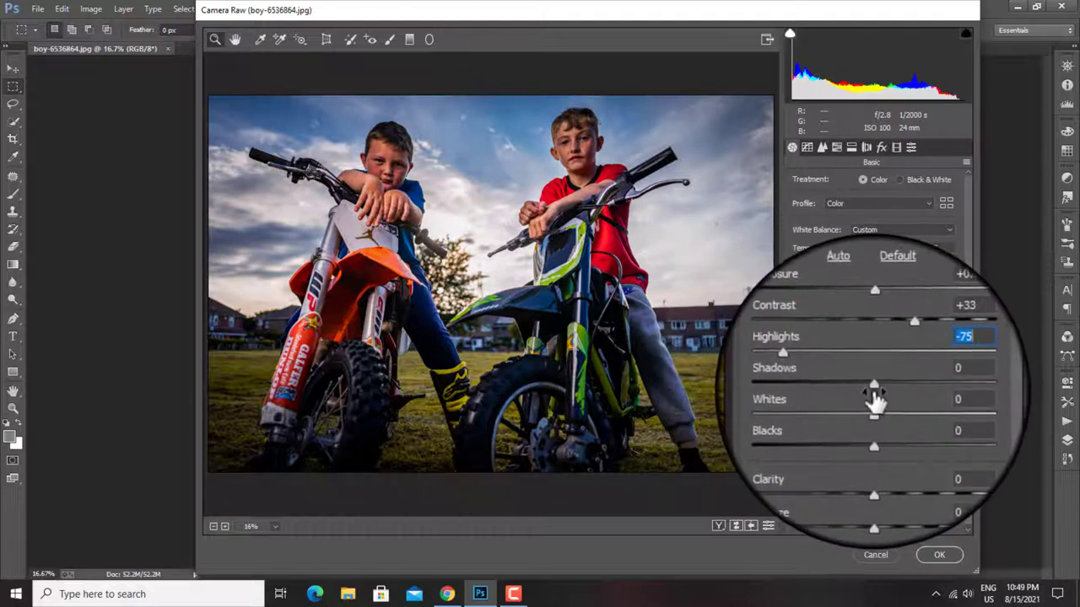
pyautogui.moveTo(873, 388); pyautogui.dragTo(897, 386)
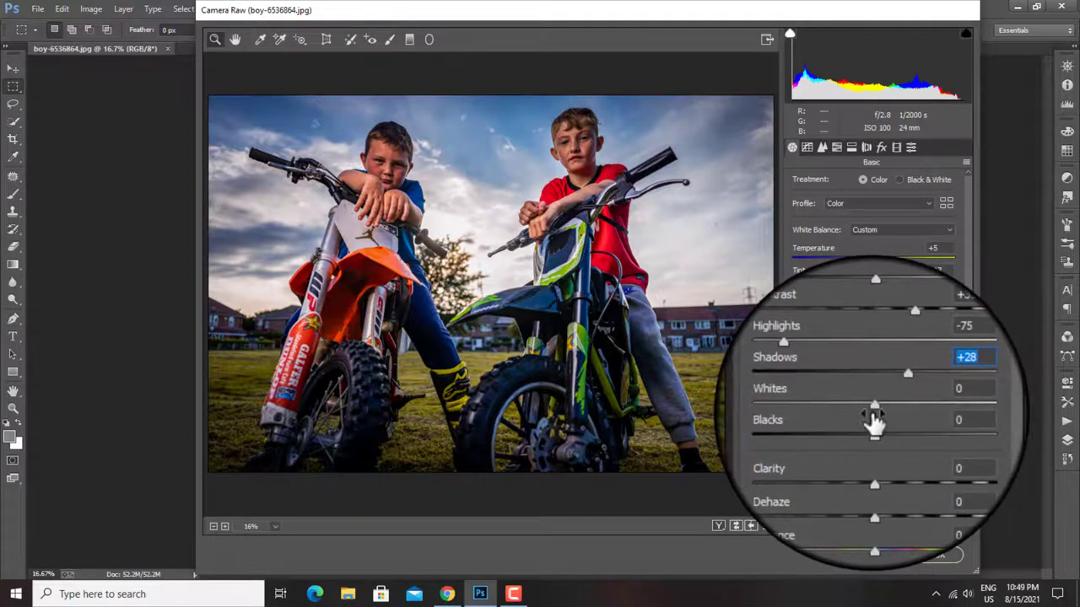
pyautogui.moveTo(874, 413); pyautogui.dragTo(901, 403)
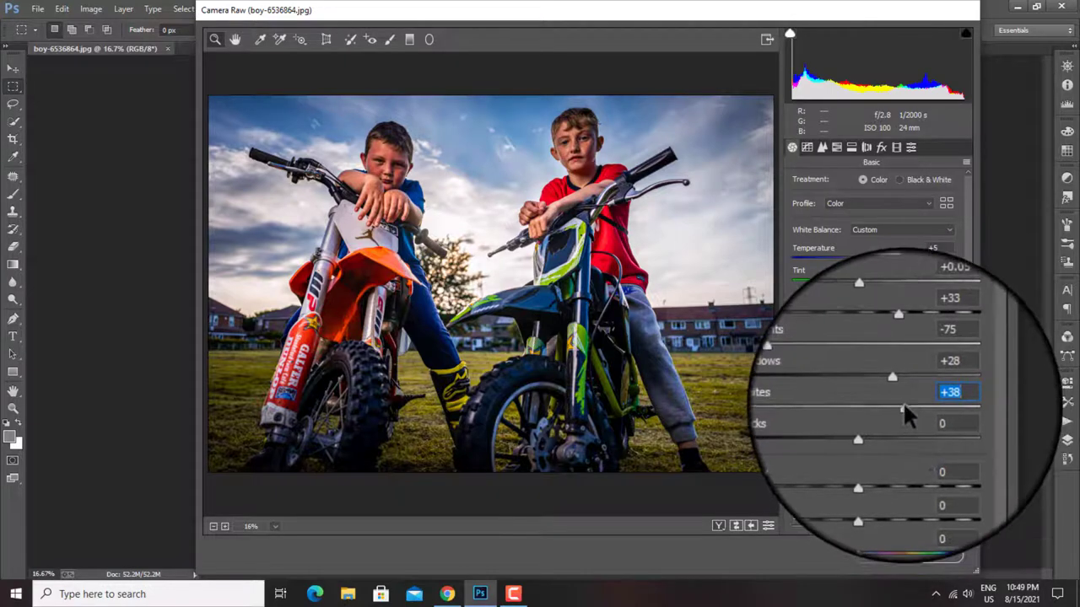
pyautogui.moveTo(901, 405)
pyautogui.mouseDown()
pyautogui.moveTo(837, 409)
pyautogui.moveTo(880, 429)
pyautogui.moveTo(900, 424)
pyautogui.mouseUp()
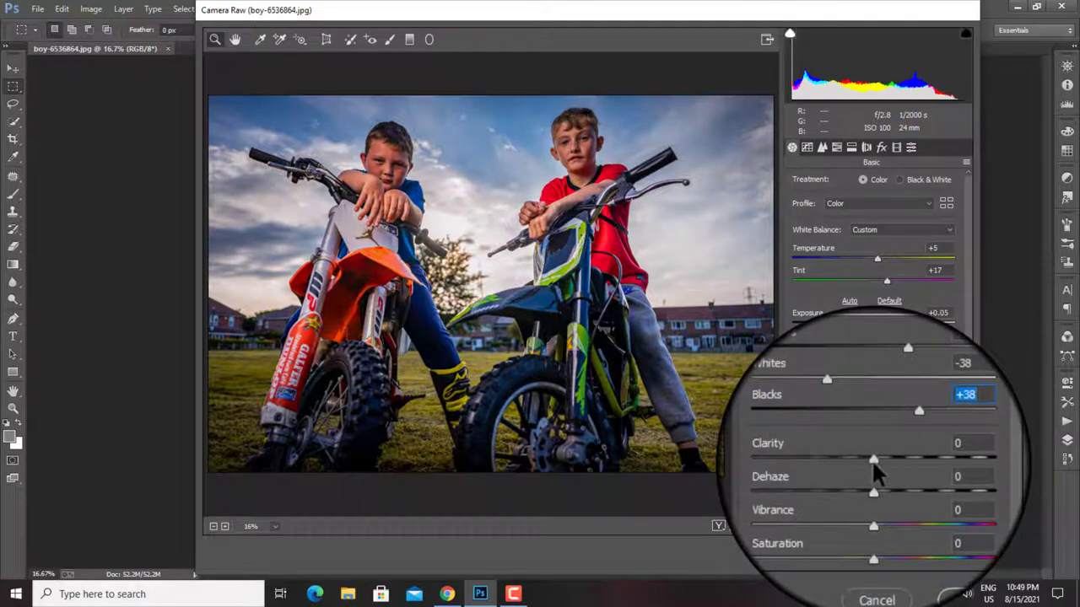
# Set Clarity +29, Dehaze +21, Vibrance -5 and Saturation -38 for a muted, gritty look
pyautogui.moveTo(872, 459); pyautogui.dragTo(895, 454)
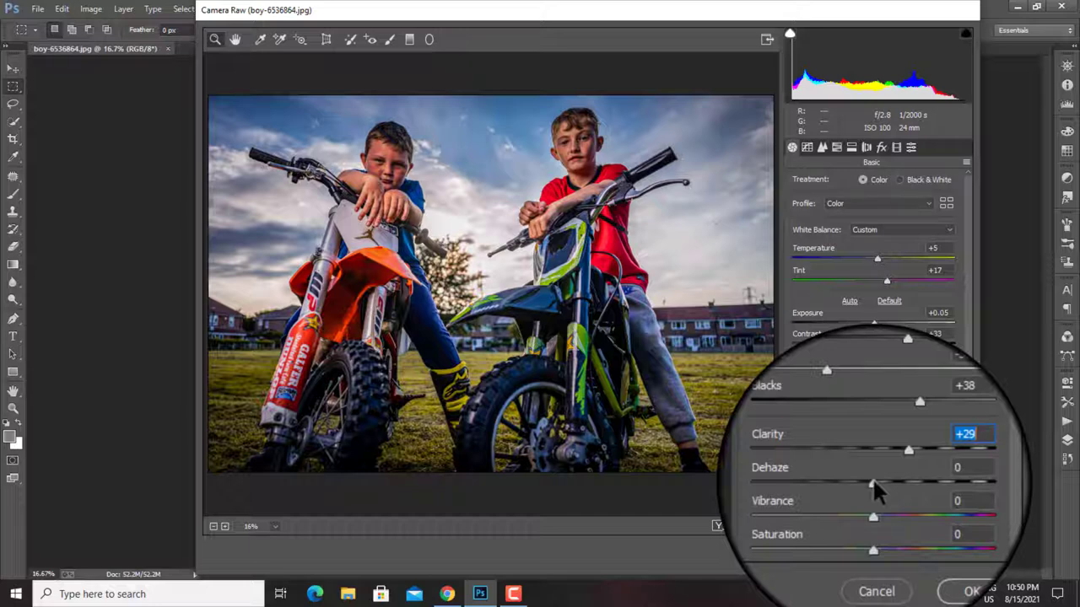
pyautogui.moveTo(872, 477)
pyautogui.mouseDown()
pyautogui.moveTo(860, 476)
pyautogui.moveTo(890, 474)
pyautogui.moveTo(867, 502)
pyautogui.mouseUp()
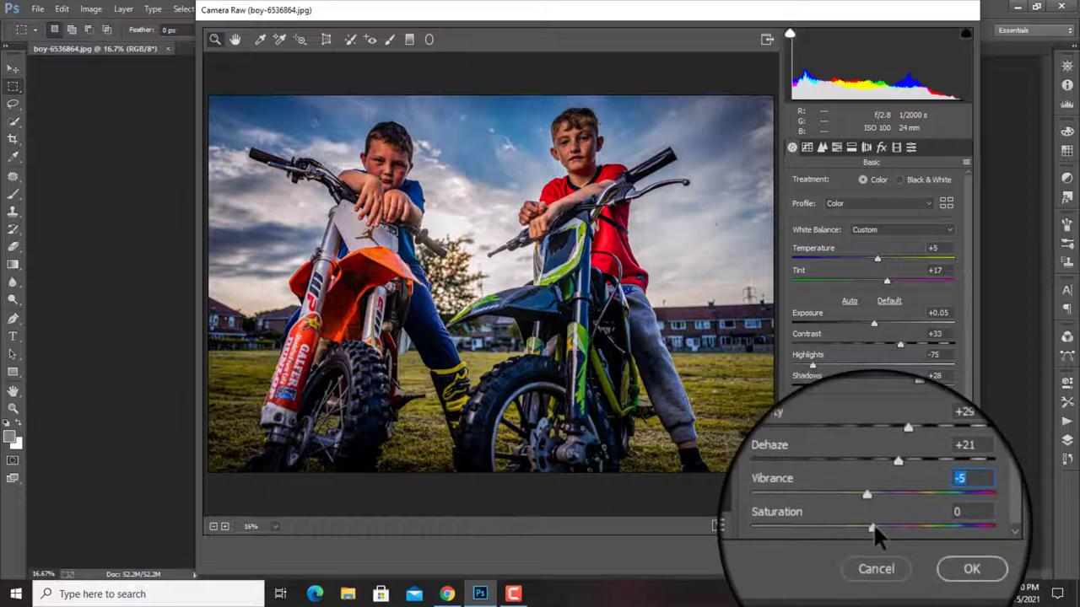
pyautogui.moveTo(873, 523); pyautogui.dragTo(842, 524)
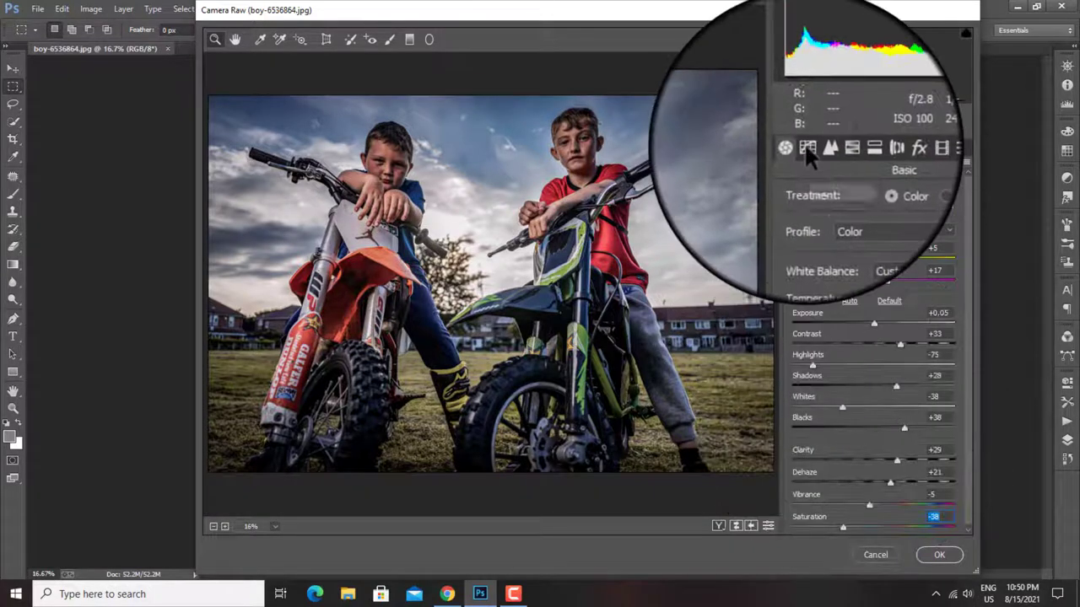
# Shape a custom point tone curve that caps whites at 232 and lifts the black point
pyautogui.click(805, 146)
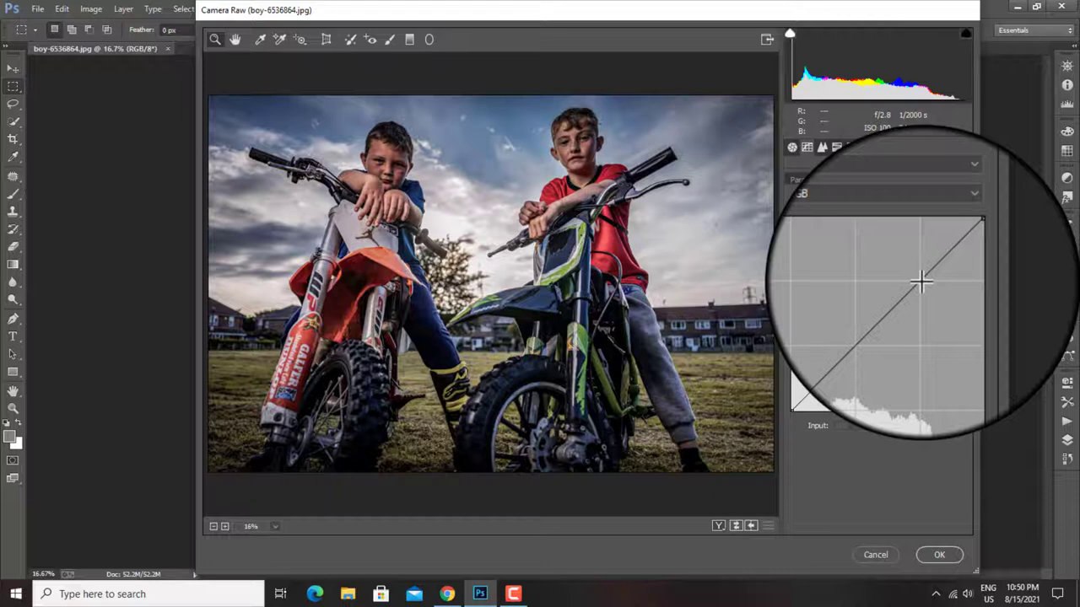
pyautogui.click(920, 282)
pyautogui.moveTo(964, 239); pyautogui.dragTo(968, 252)
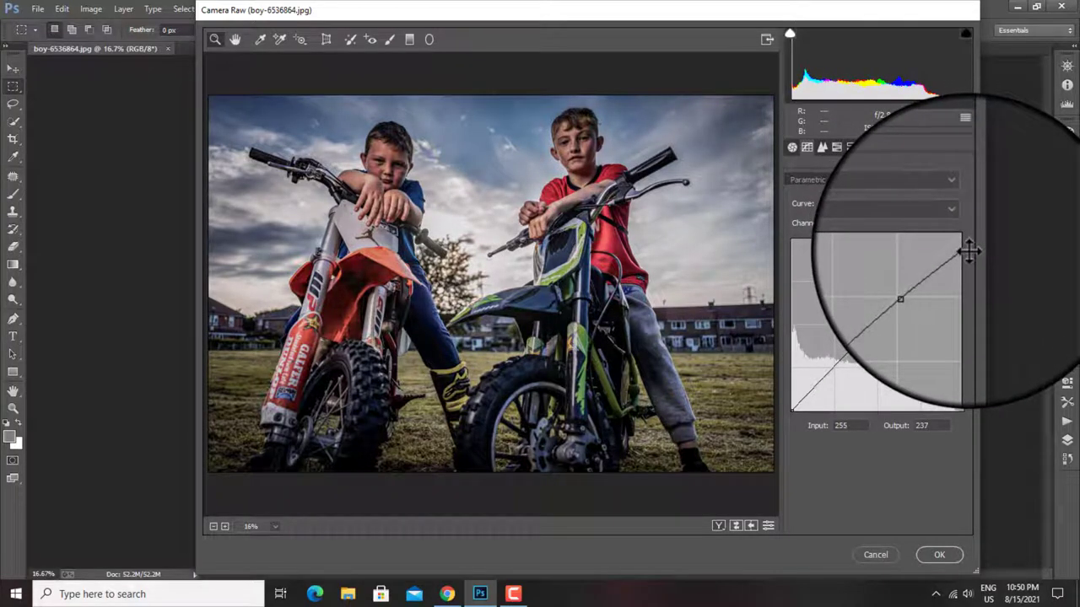
pyautogui.click(831, 369)
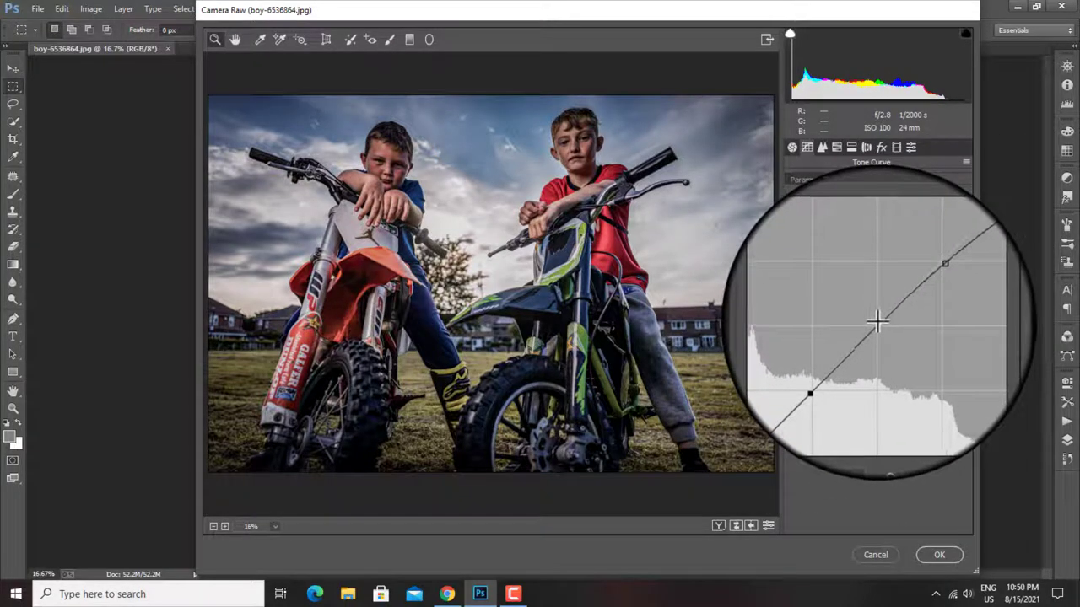
pyautogui.click(815, 390)
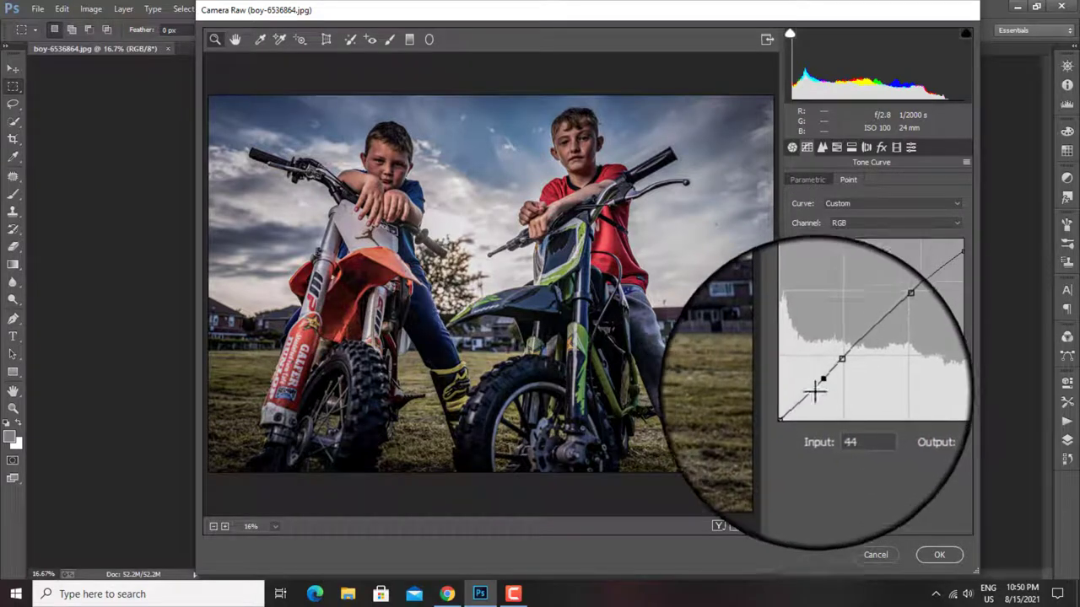
pyautogui.click(803, 396)
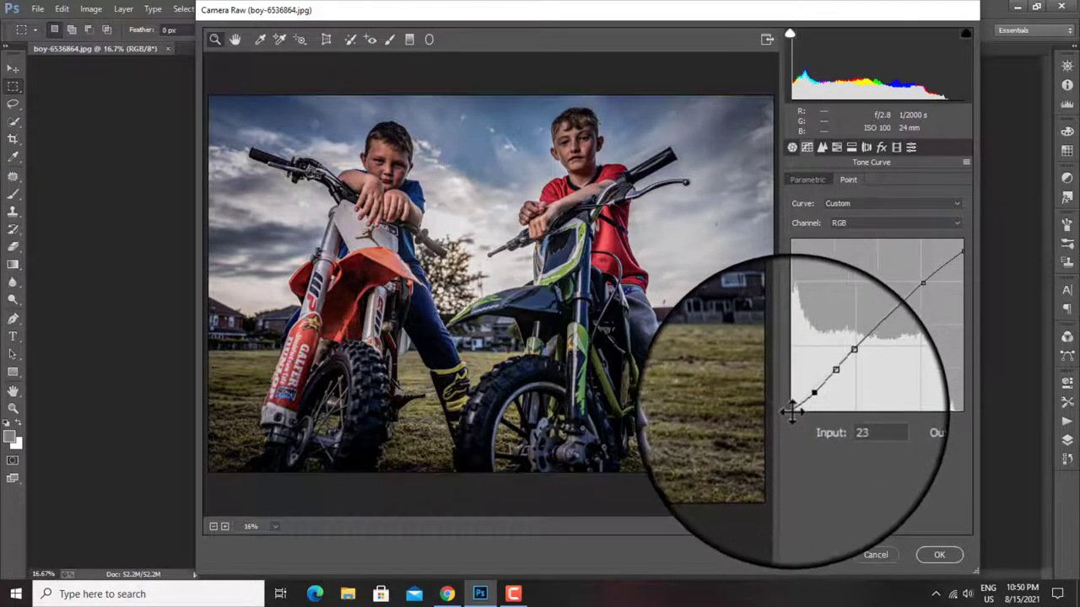
pyautogui.moveTo(791, 411); pyautogui.dragTo(786, 404)
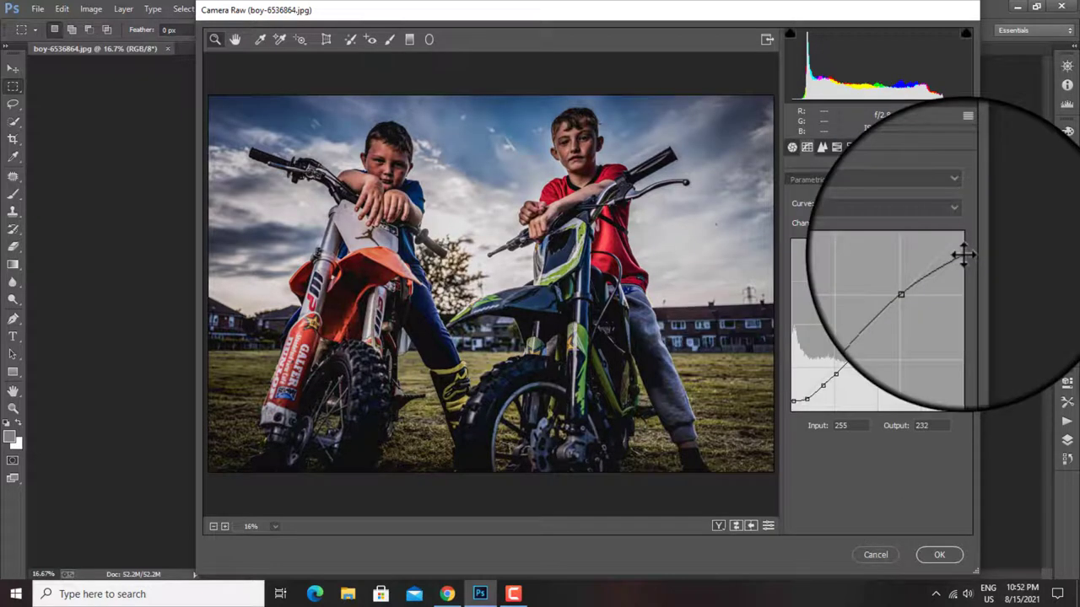
pyautogui.click(821, 146)
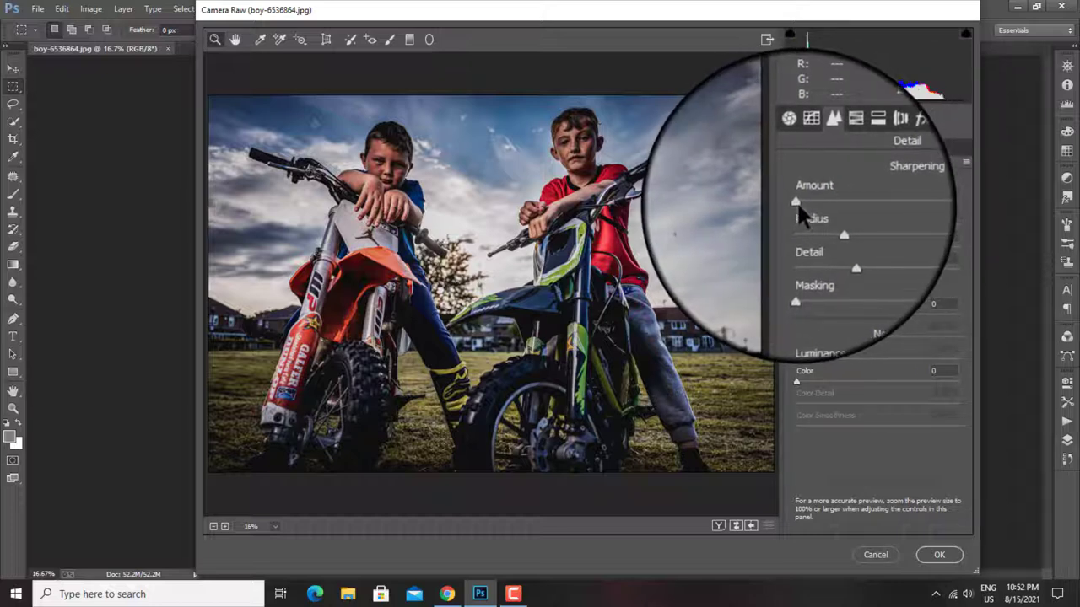
# Set sharpening Amount 8 and Masking 90, with Luminance noise reduction at 10
pyautogui.moveTo(796, 201); pyautogui.dragTo(805, 202)
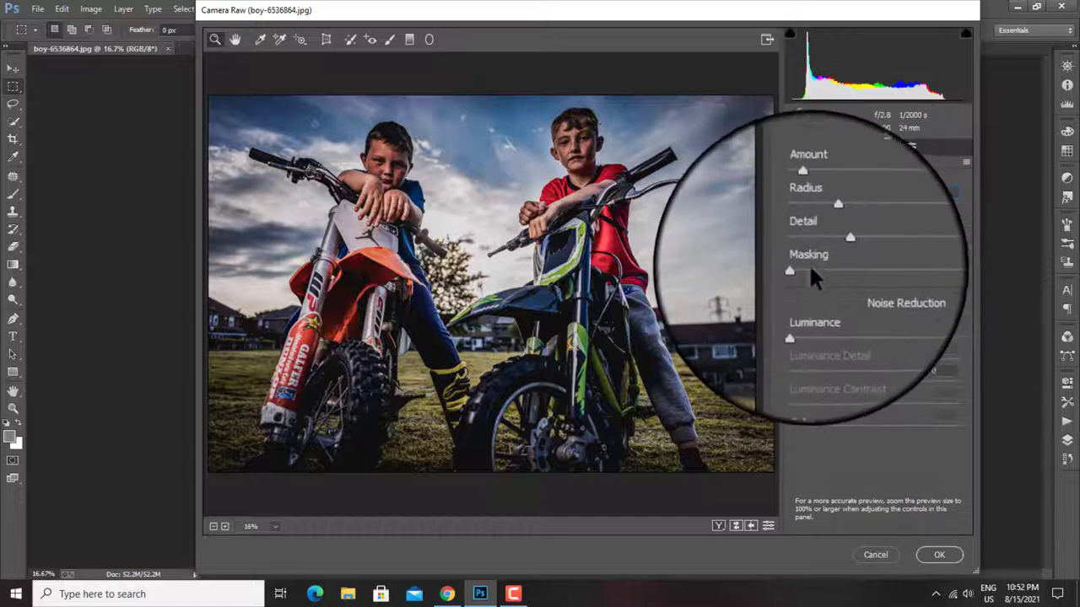
pyautogui.moveTo(800, 266); pyautogui.dragTo(945, 283)
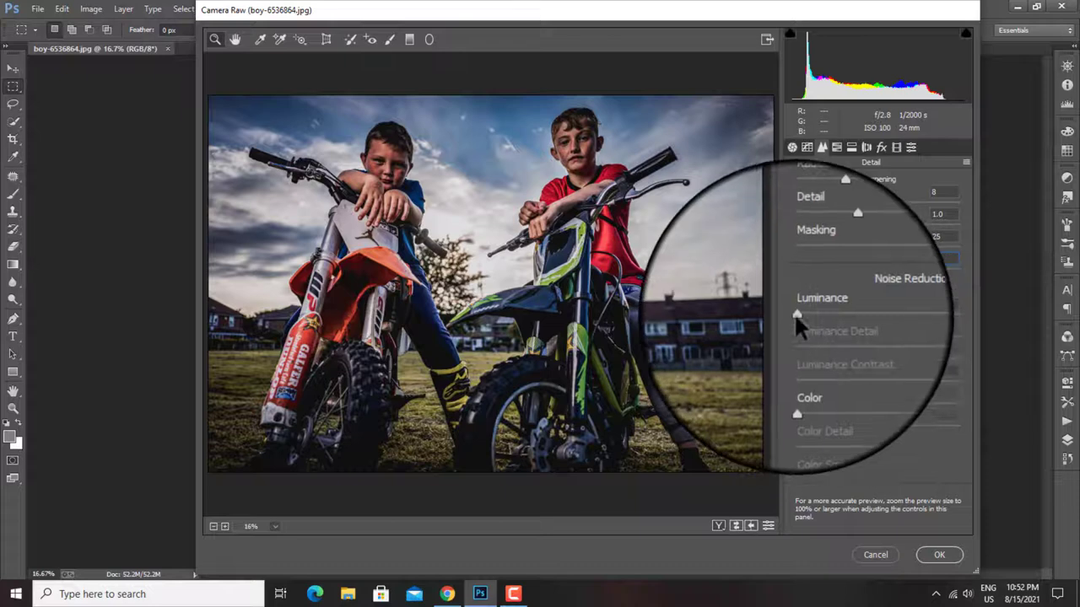
pyautogui.moveTo(794, 313); pyautogui.dragTo(813, 317)
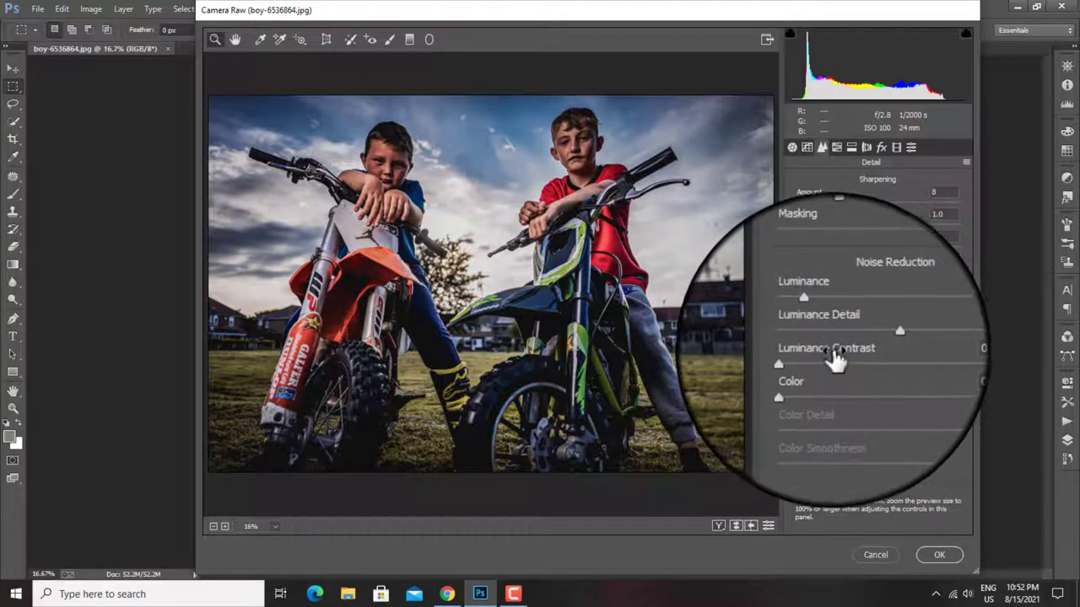
# In HSL Hue, set Reds +32, Oranges -13, Yellows +63 and pull Aquas far left
pyautogui.click(836, 149)
pyautogui.click(798, 177)
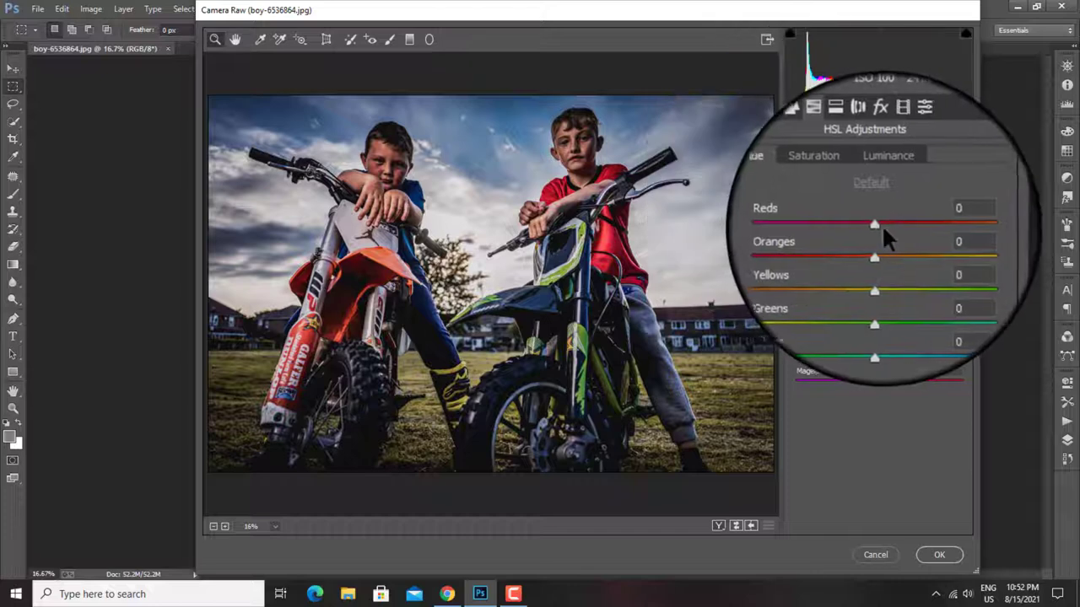
pyautogui.moveTo(877, 223); pyautogui.dragTo(901, 220)
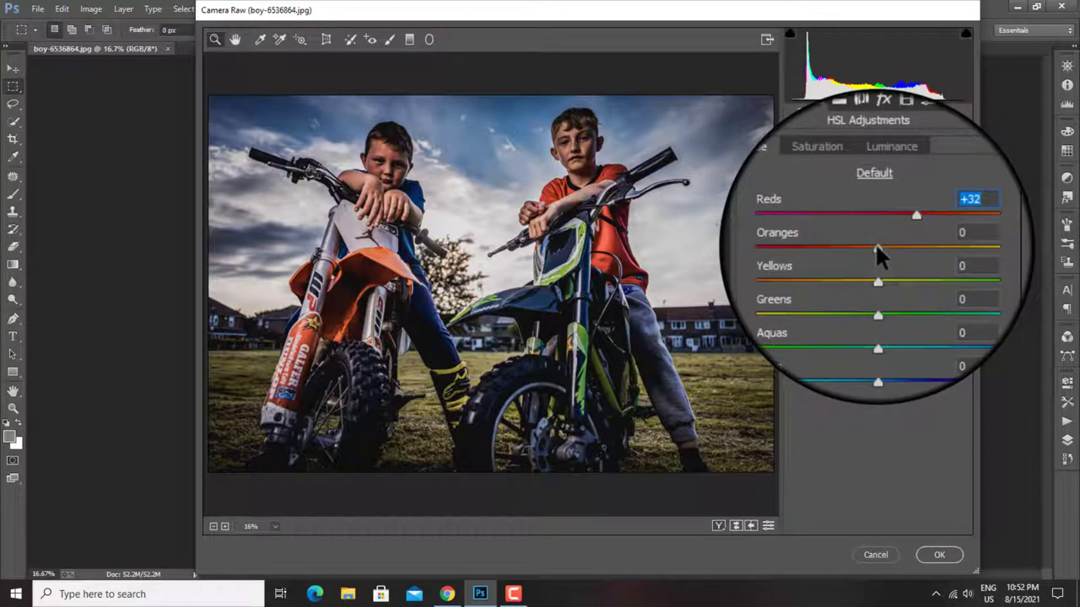
pyautogui.moveTo(876, 247); pyautogui.dragTo(865, 246)
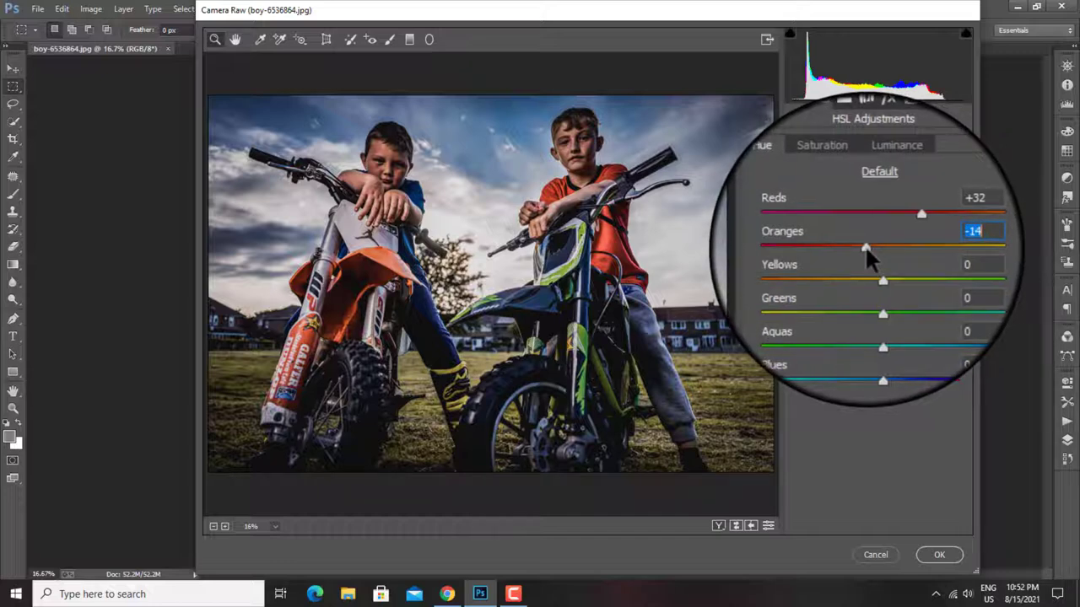
pyautogui.moveTo(864, 245); pyautogui.dragTo(866, 245)
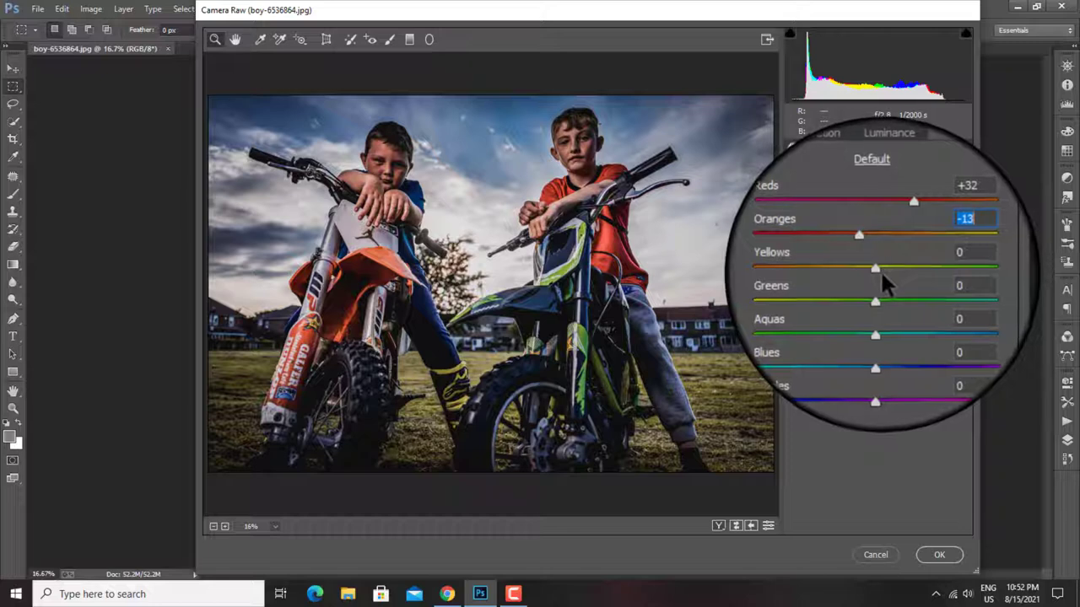
pyautogui.moveTo(875, 265); pyautogui.dragTo(928, 264)
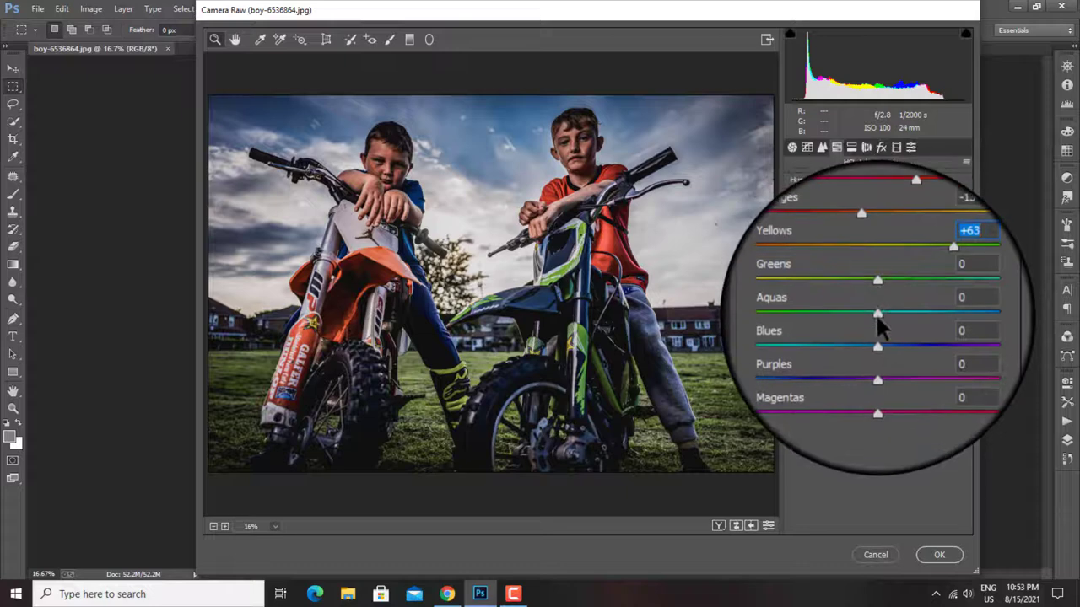
pyautogui.moveTo(875, 314); pyautogui.dragTo(786, 313)
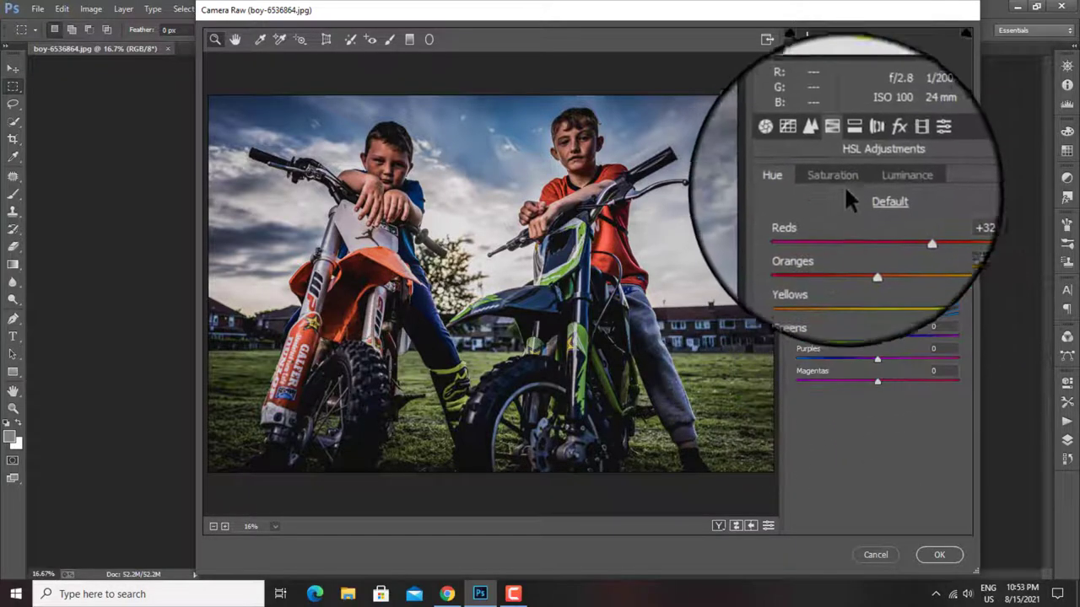
# Set HSL Saturation: Reds +36, Yellows and Greens +100, Blues 50, Aquas, Purples, Magentas -100
pyautogui.click(839, 183)
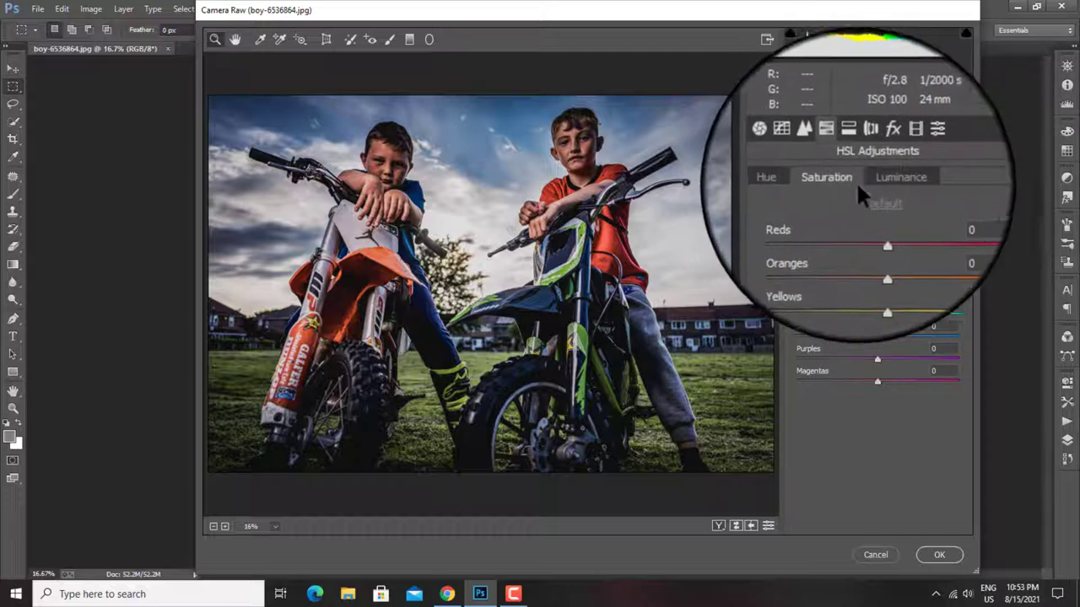
pyautogui.moveTo(877, 223); pyautogui.dragTo(906, 224)
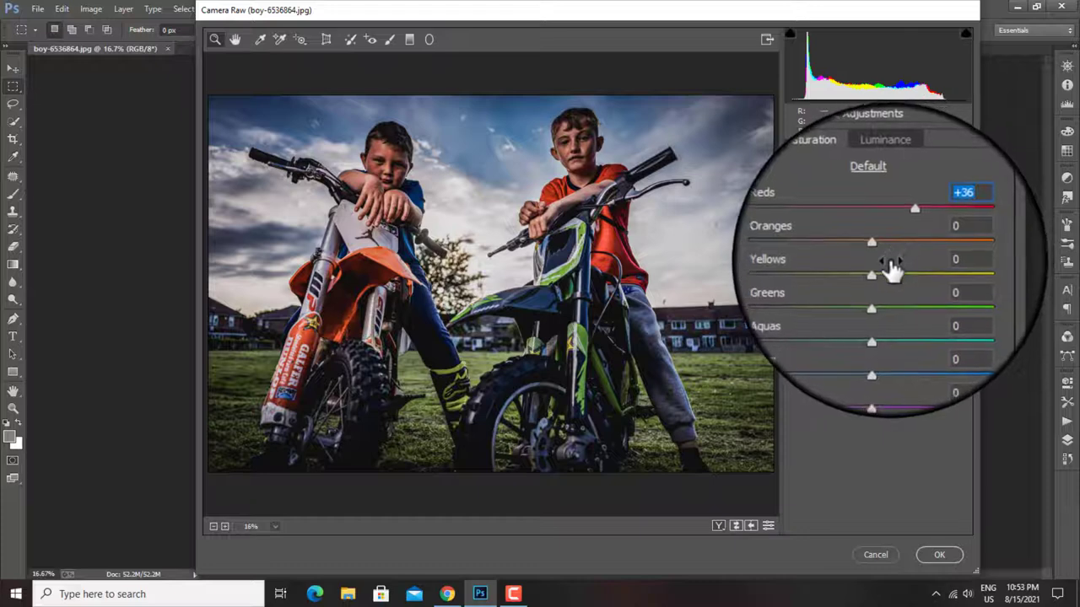
pyautogui.moveTo(897, 274); pyautogui.dragTo(993, 295)
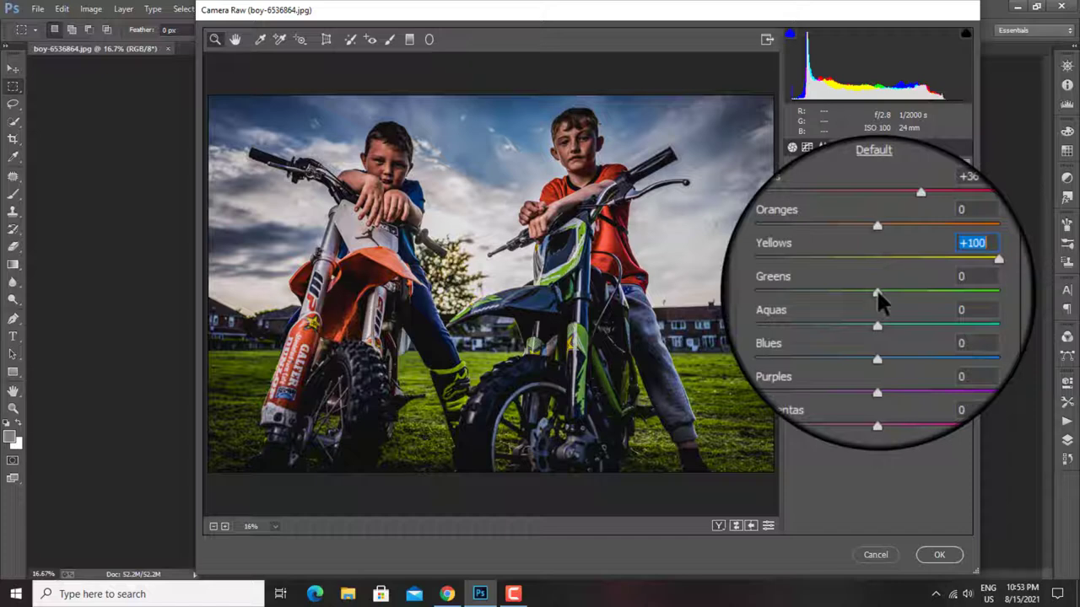
pyautogui.moveTo(877, 289); pyautogui.dragTo(971, 288)
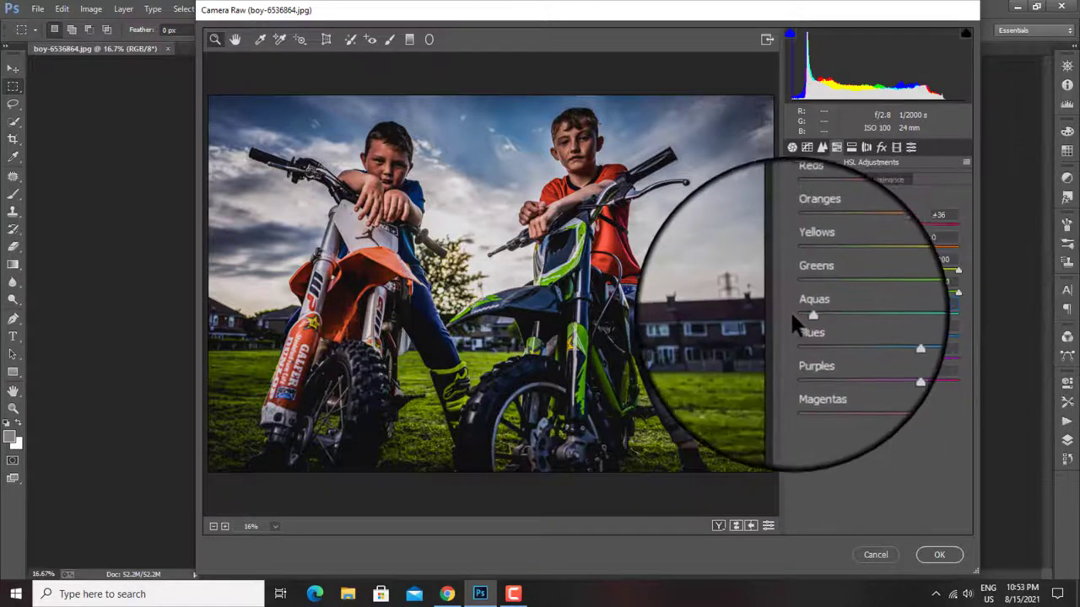
pyautogui.moveTo(793, 326); pyautogui.dragTo(779, 308)
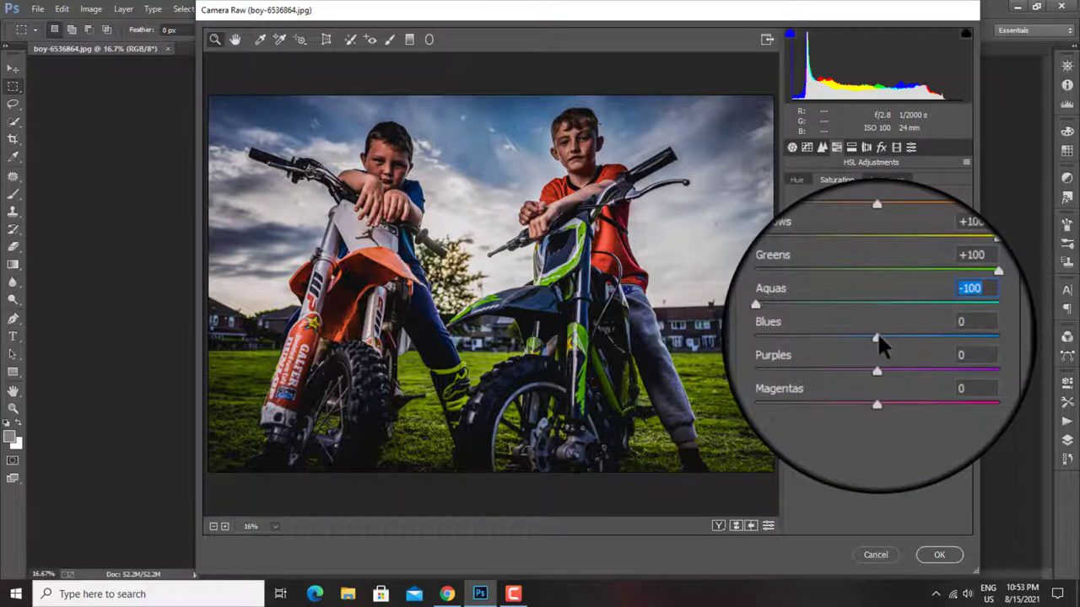
pyautogui.moveTo(877, 331); pyautogui.dragTo(836, 333)
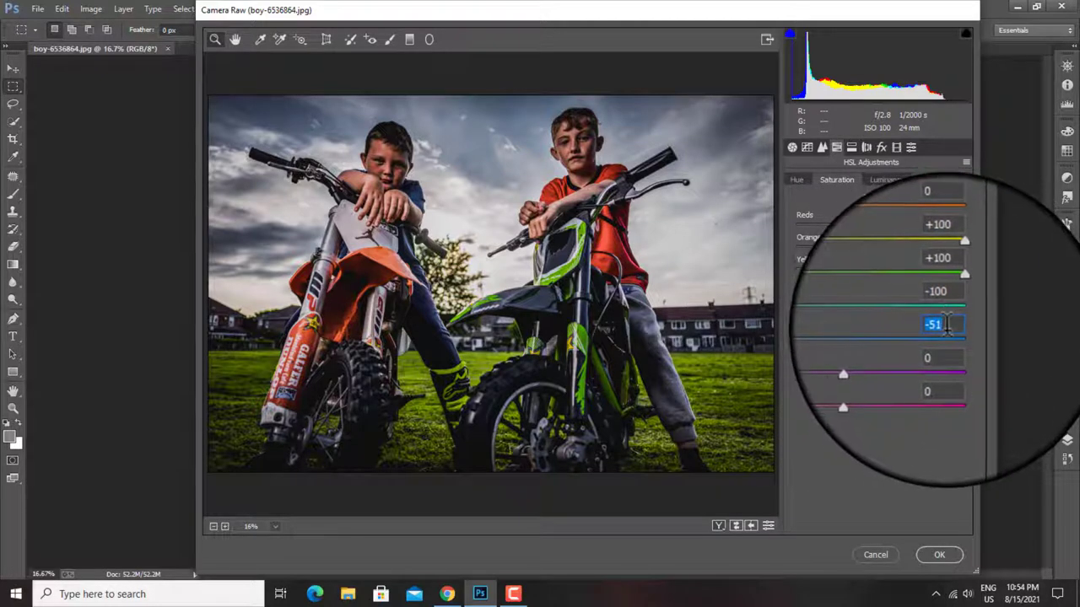
pyautogui.write('50')
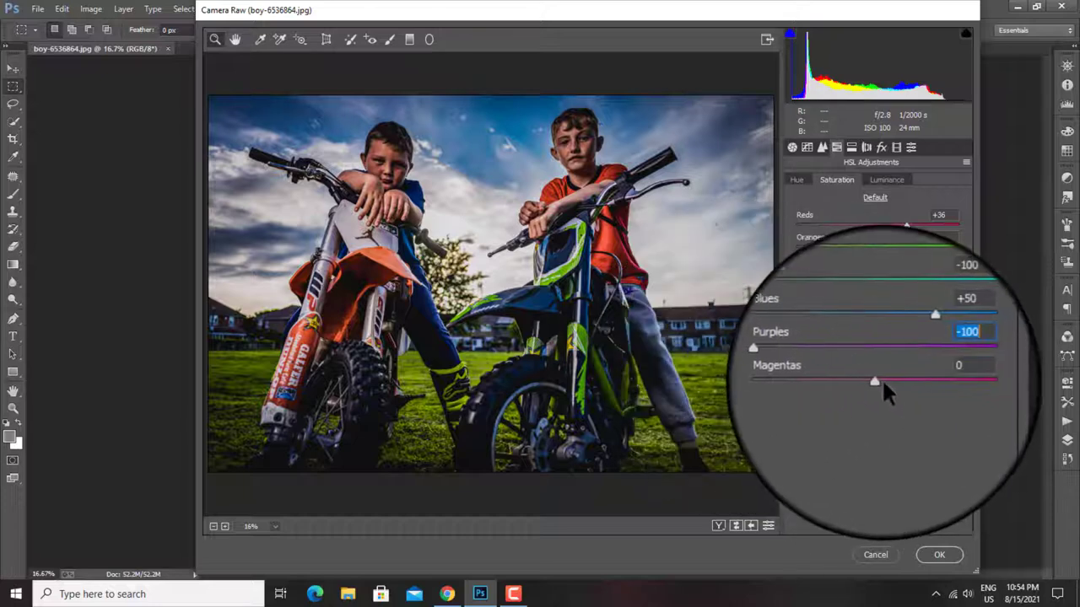
pyautogui.moveTo(877, 379); pyautogui.dragTo(819, 390)
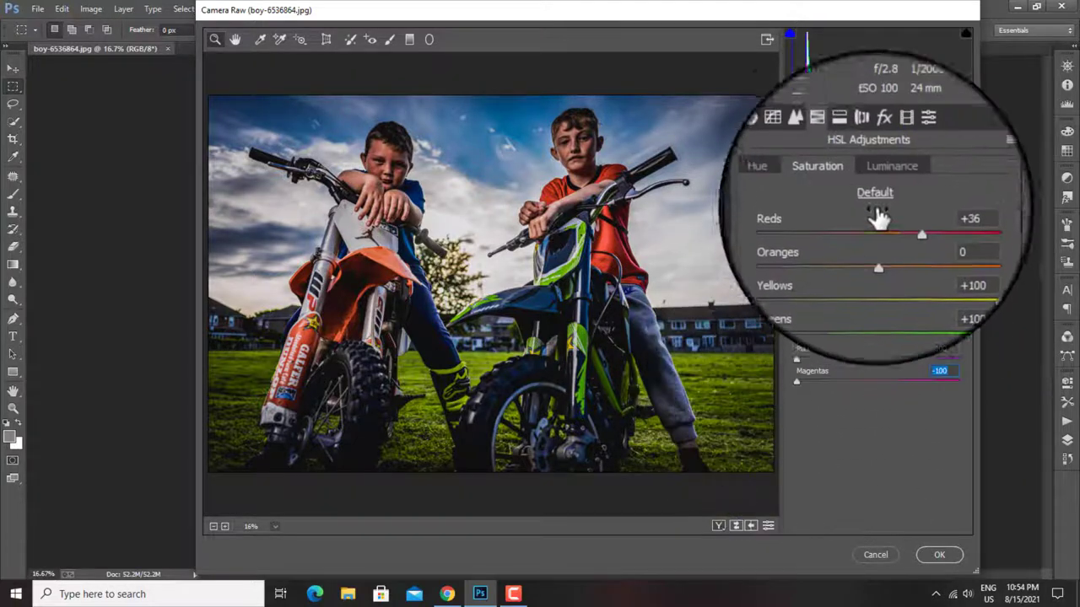
# In HSL Luminance, raise Oranges to +10 and darken Aquas to -50
pyautogui.click(880, 178)
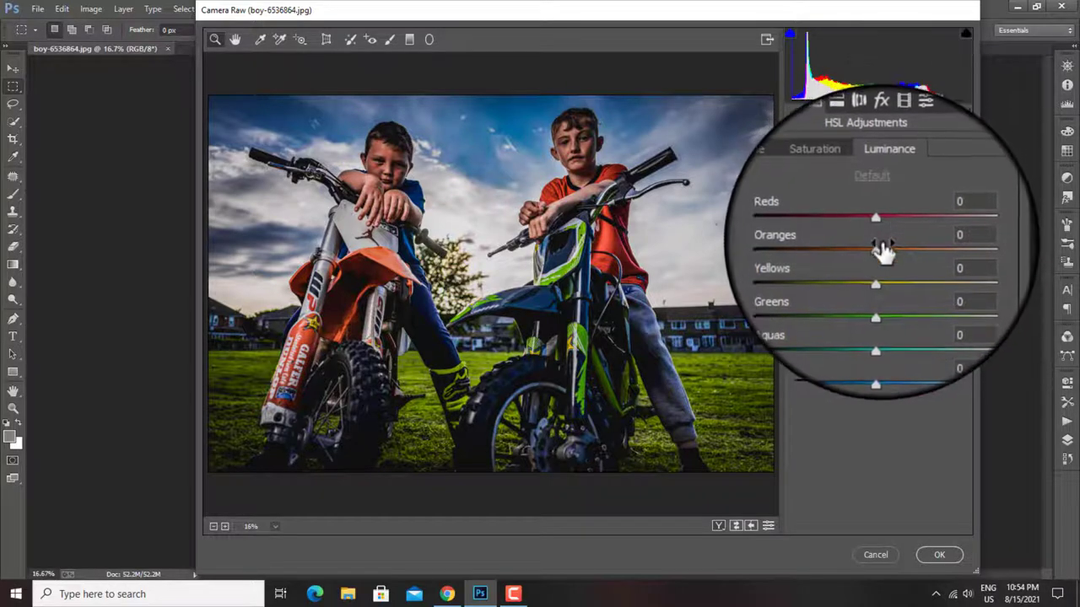
pyautogui.moveTo(877, 246); pyautogui.dragTo(882, 246)
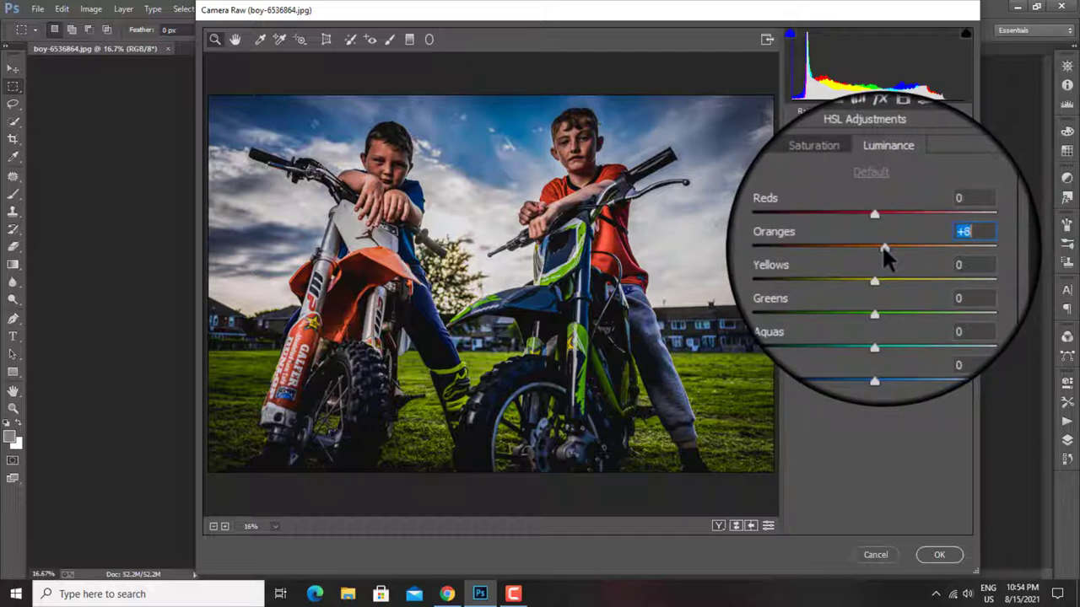
pyautogui.moveTo(882, 246); pyautogui.dragTo(886, 246)
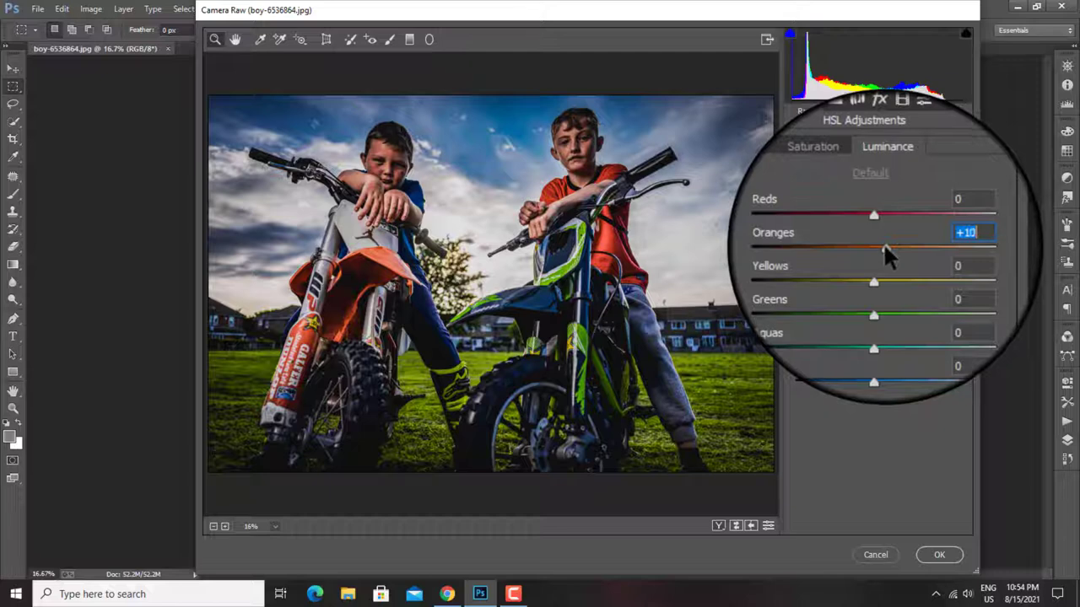
pyautogui.moveTo(885, 245); pyautogui.dragTo(884, 244)
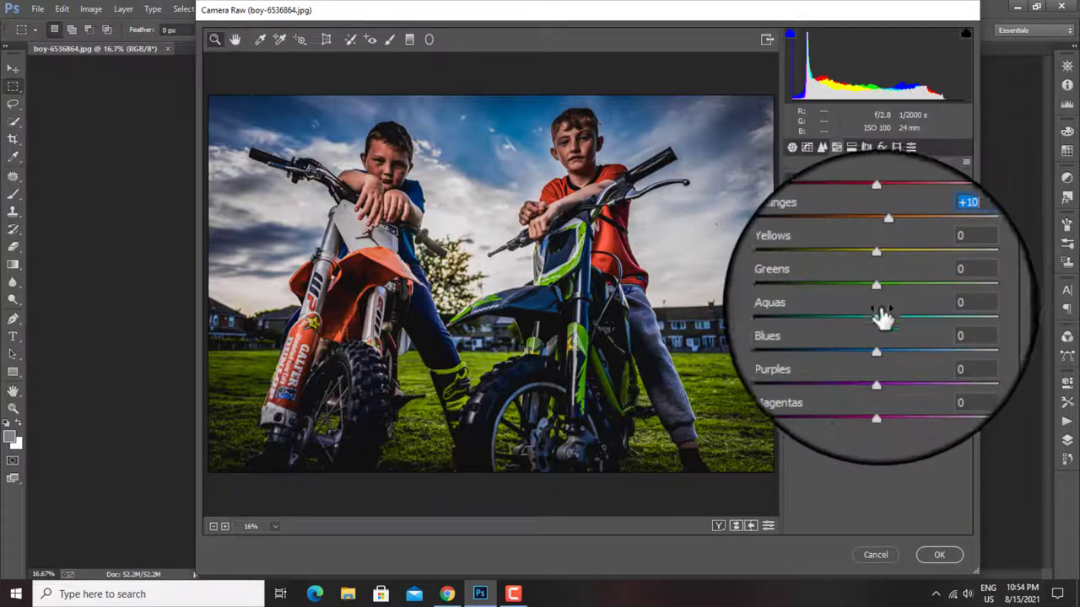
pyautogui.moveTo(875, 312); pyautogui.dragTo(836, 313)
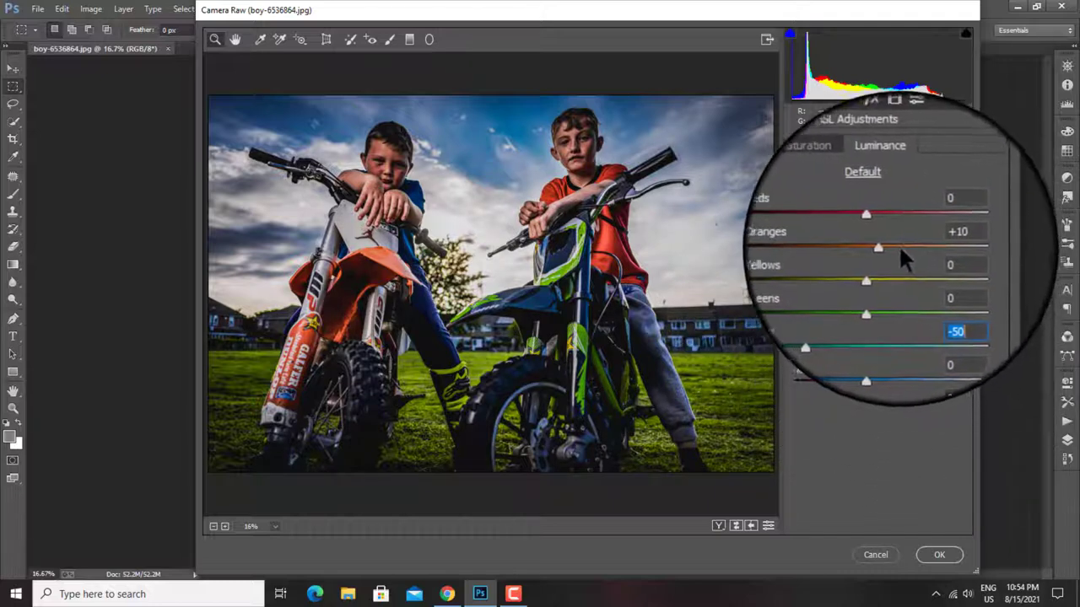
# Split-tone with Highlights hue 206, saturation 10, Balance +10, and Shadows hue 257
pyautogui.click(878, 148)
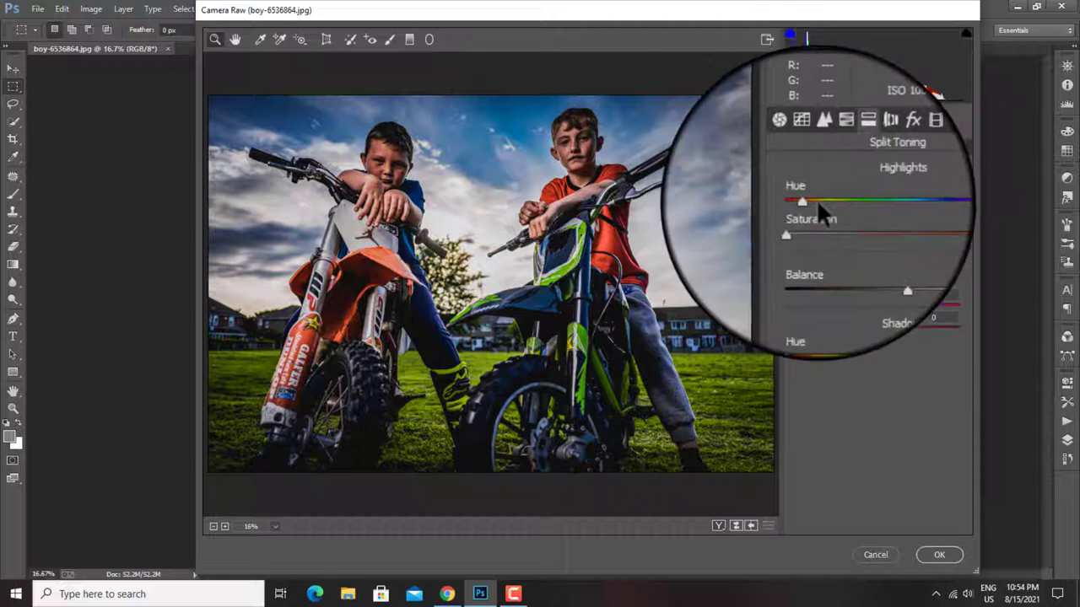
pyautogui.moveTo(816, 201); pyautogui.dragTo(887, 198)
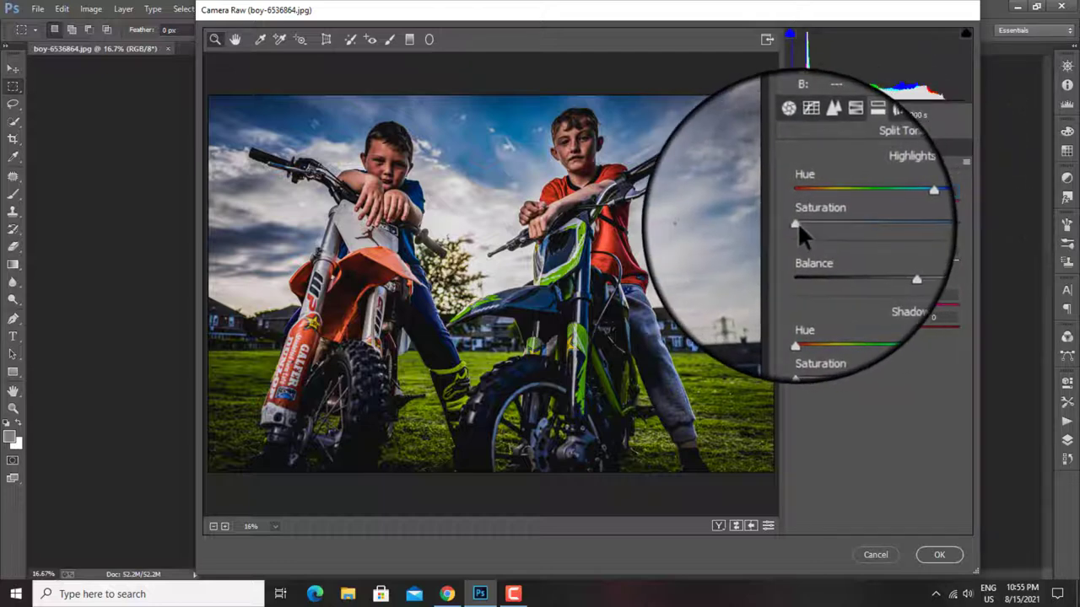
pyautogui.moveTo(797, 222); pyautogui.dragTo(811, 222)
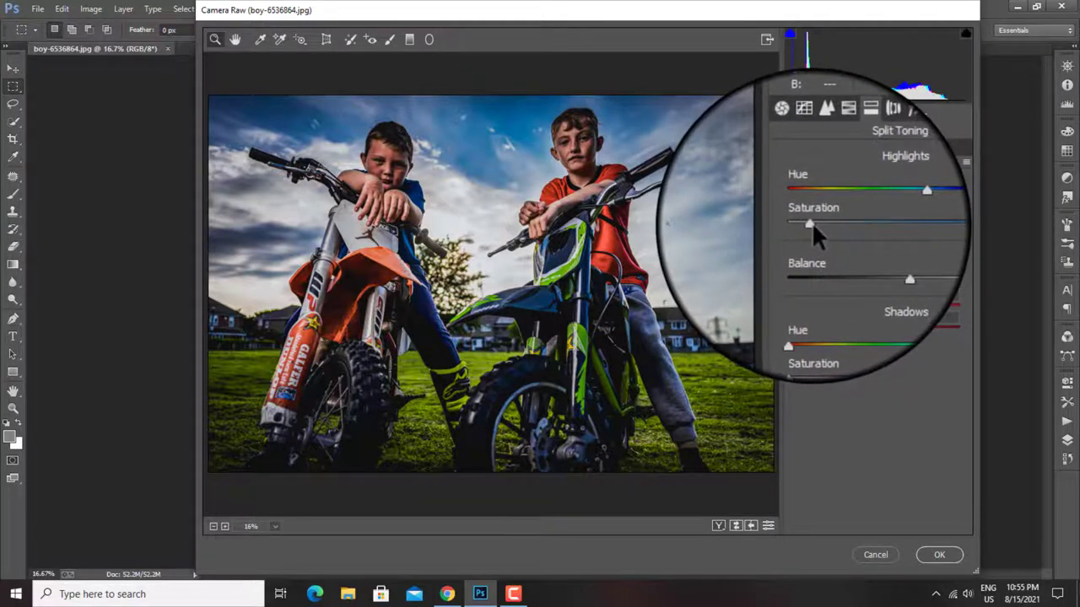
pyautogui.moveTo(879, 258); pyautogui.dragTo(884, 257)
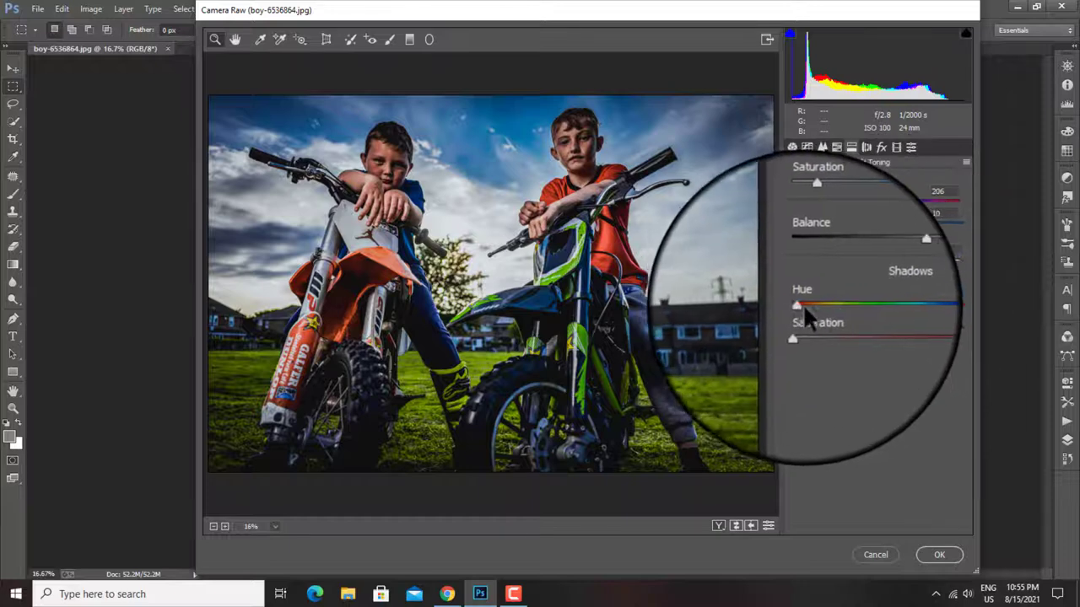
pyautogui.moveTo(804, 309); pyautogui.dragTo(919, 322)
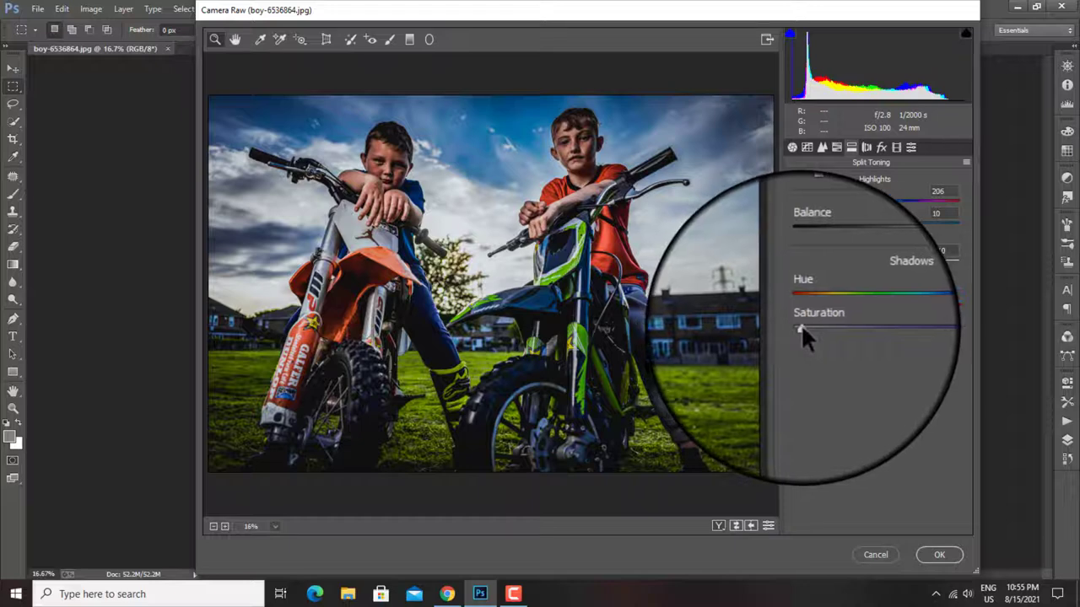
# Go past Lens Corrections to the Effects panel with Grain and Post-Crop Vignetting
pyautogui.click(866, 147)
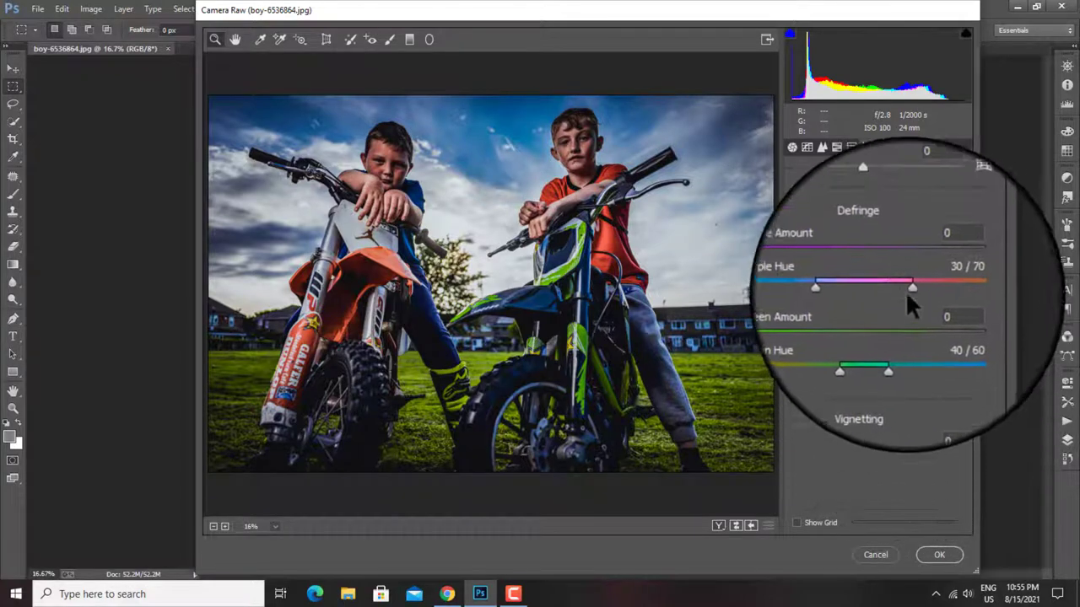
pyautogui.click(877, 144)
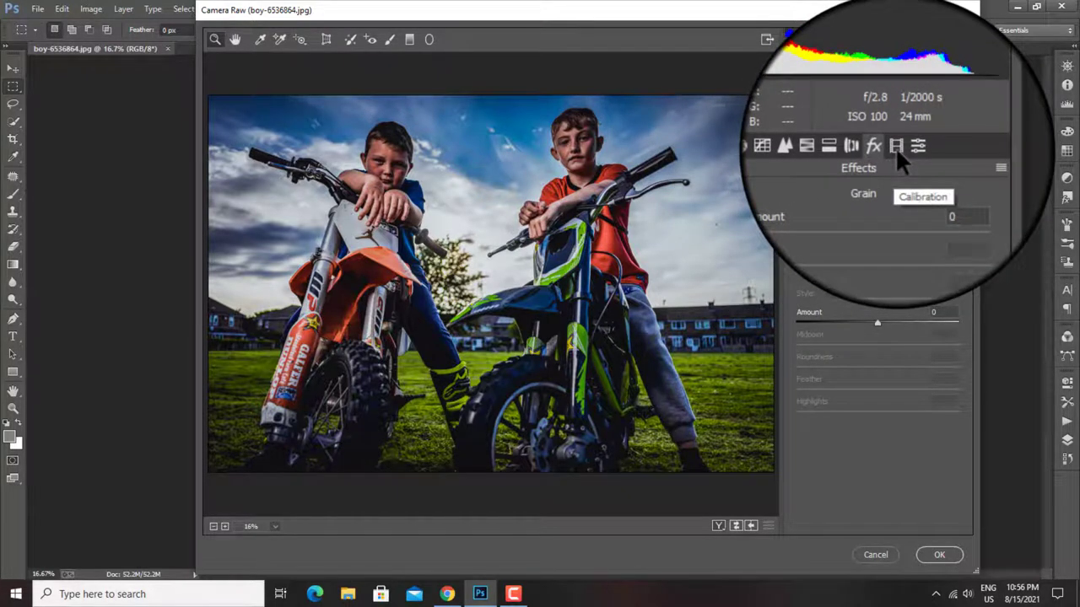
# In Calibration, set Red Hue +57, Green Hue +65, Green Saturation -49, and Blue Hue -100
pyautogui.click(895, 147)
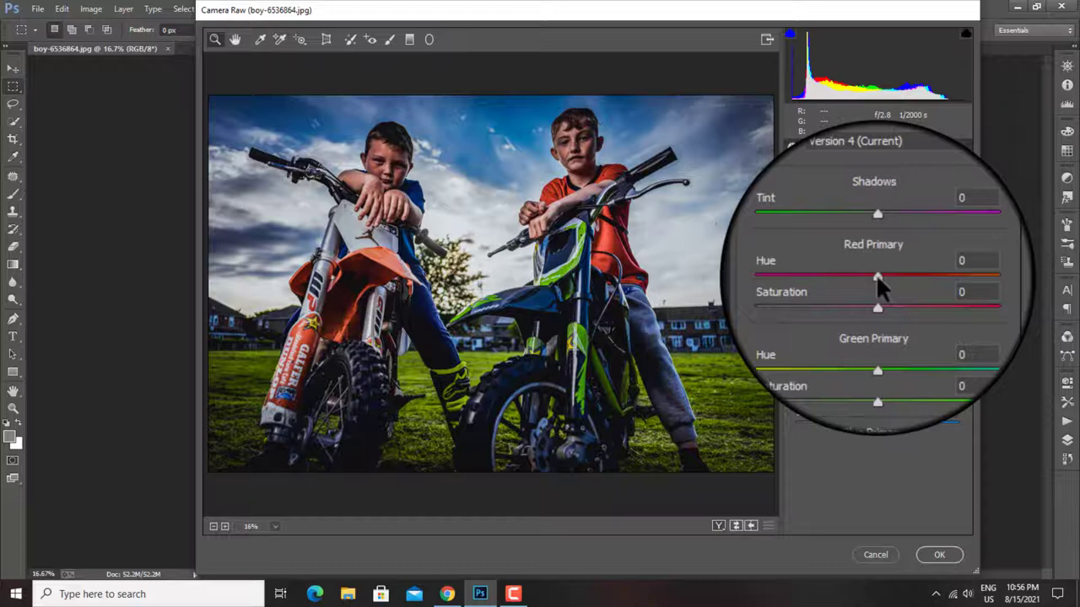
pyautogui.moveTo(875, 273); pyautogui.dragTo(921, 275)
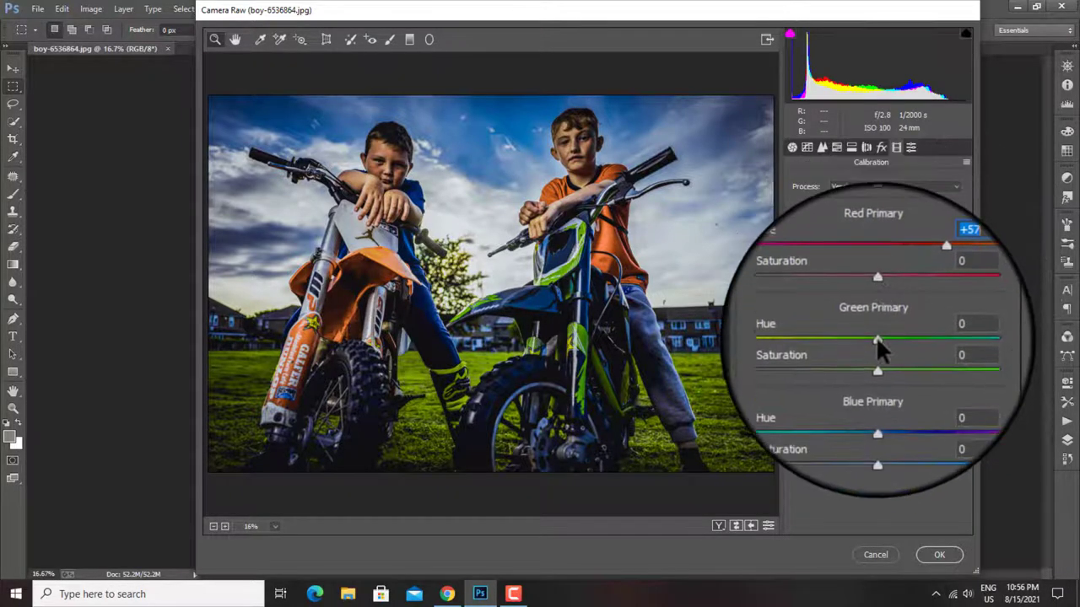
pyautogui.moveTo(876, 335); pyautogui.dragTo(927, 336)
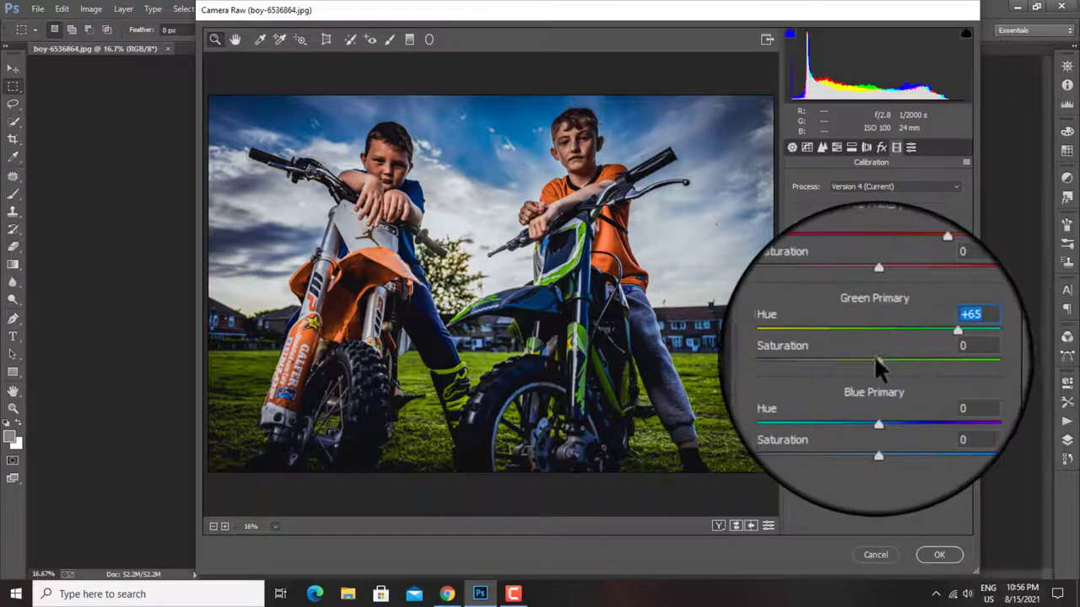
pyautogui.moveTo(877, 361); pyautogui.dragTo(841, 360)
pyautogui.moveTo(838, 360); pyautogui.dragTo(843, 379)
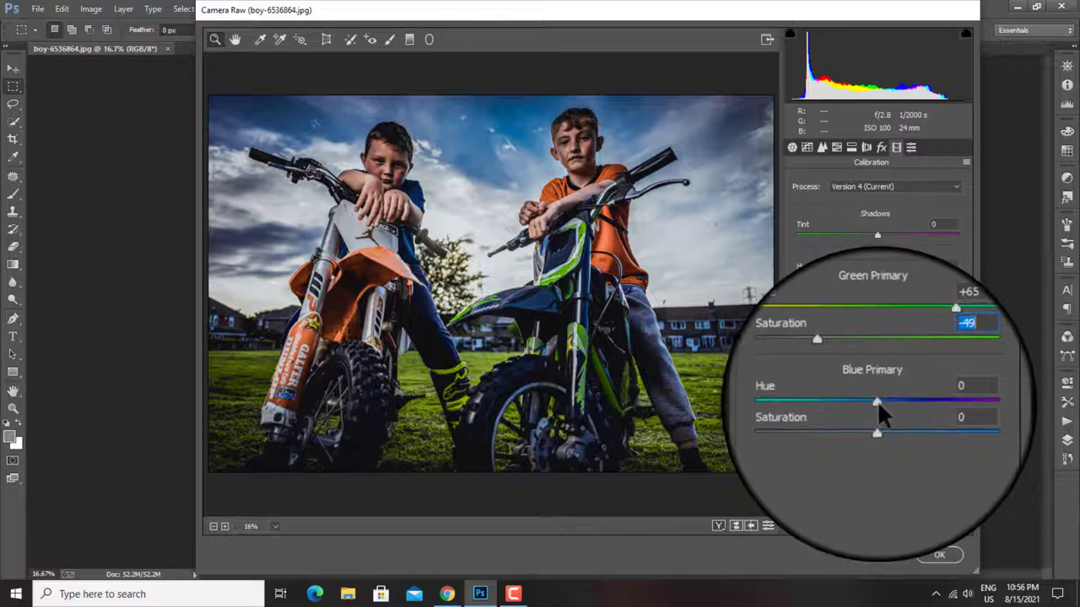
pyautogui.moveTo(877, 400); pyautogui.dragTo(779, 396)
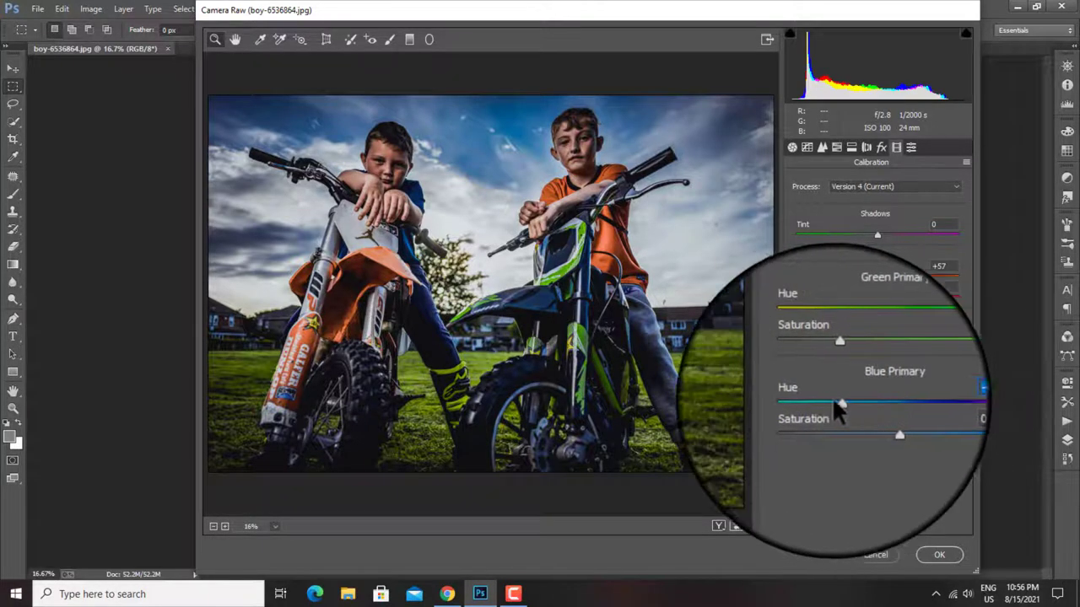
# Push Blue Primary Saturation to +100, then ease it back down to about +29
pyautogui.moveTo(884, 422); pyautogui.dragTo(962, 427)
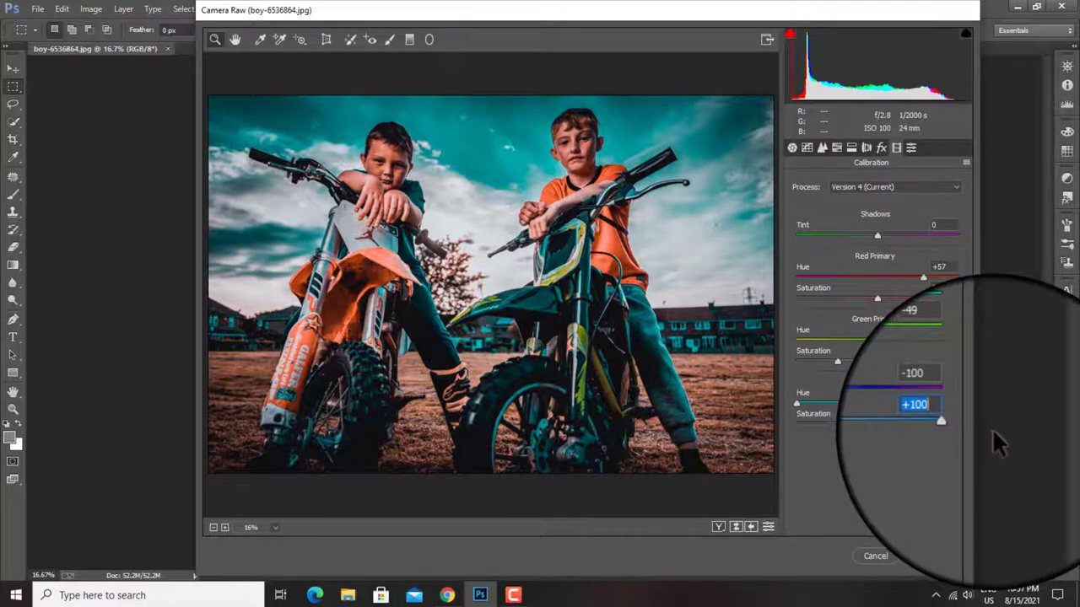
pyautogui.moveTo(943, 422); pyautogui.dragTo(915, 421)
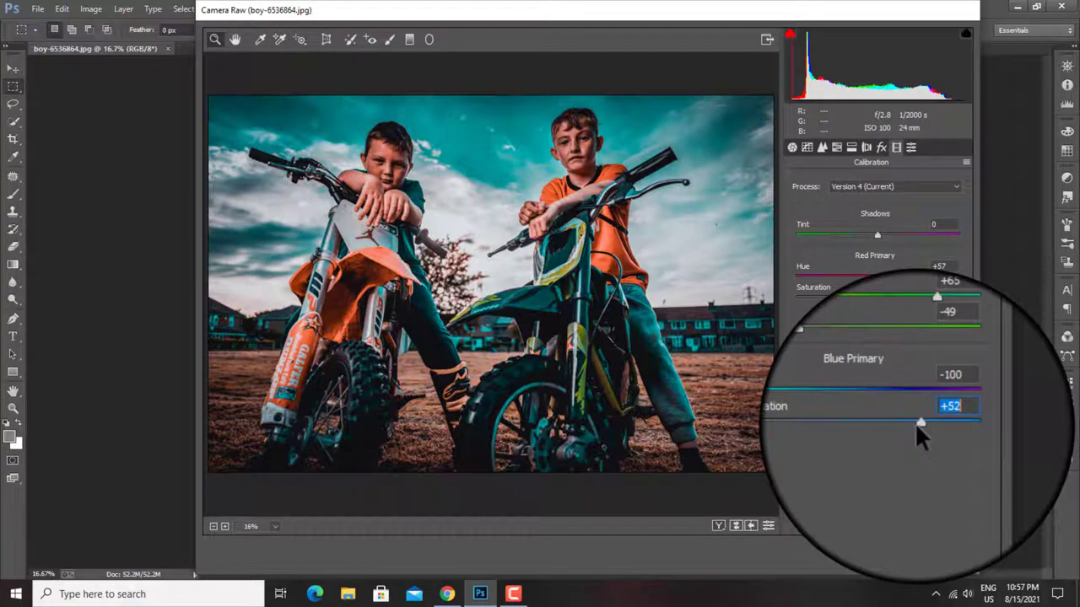
pyautogui.moveTo(914, 423); pyautogui.dragTo(901, 425)
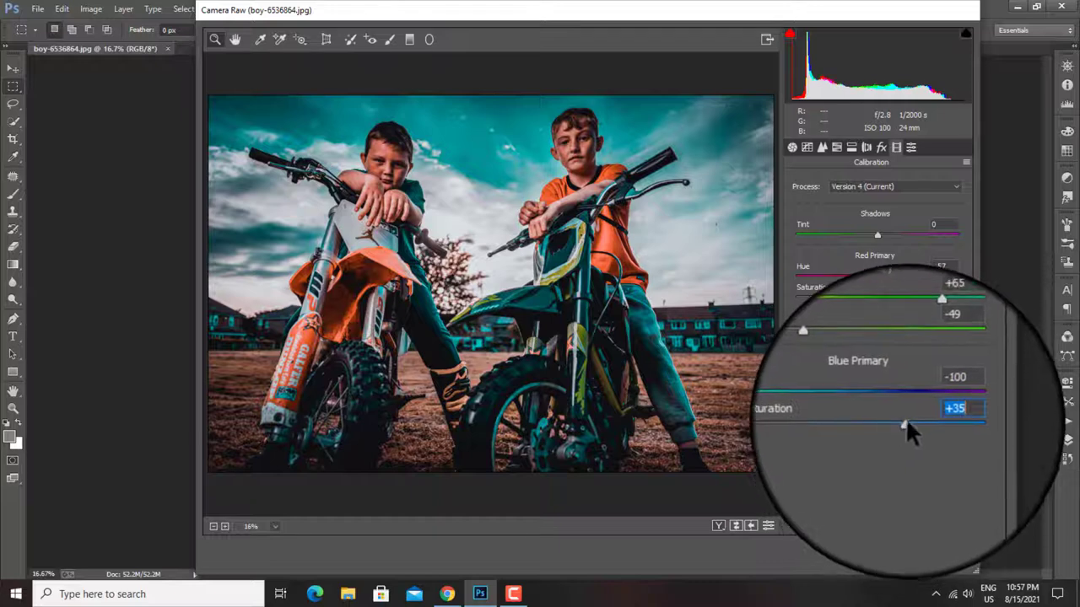
pyautogui.moveTo(905, 423); pyautogui.dragTo(899, 422)
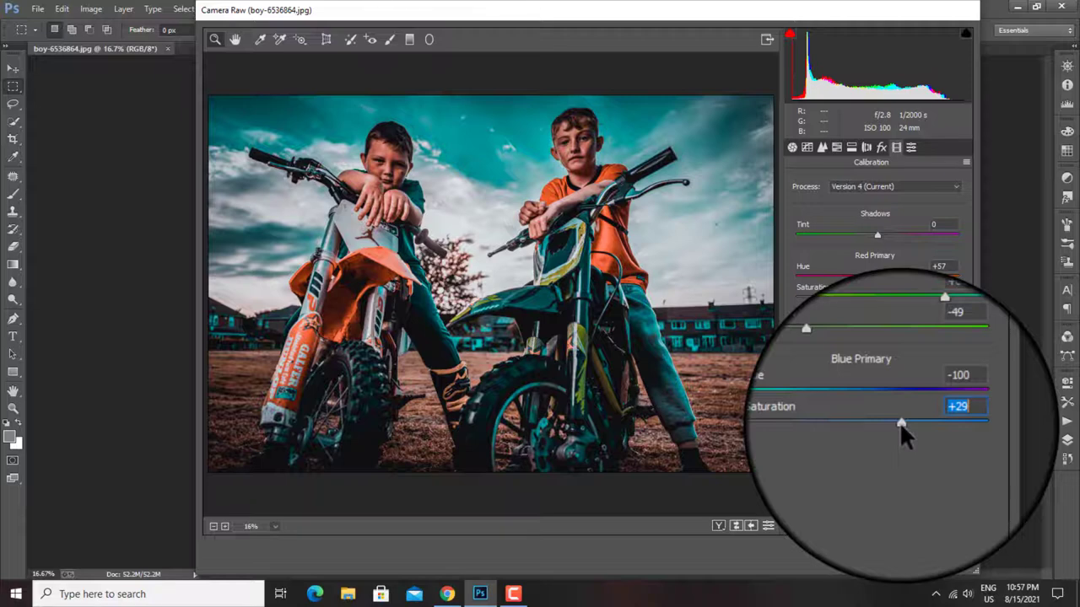
pyautogui.moveTo(898, 421); pyautogui.dragTo(897, 421)
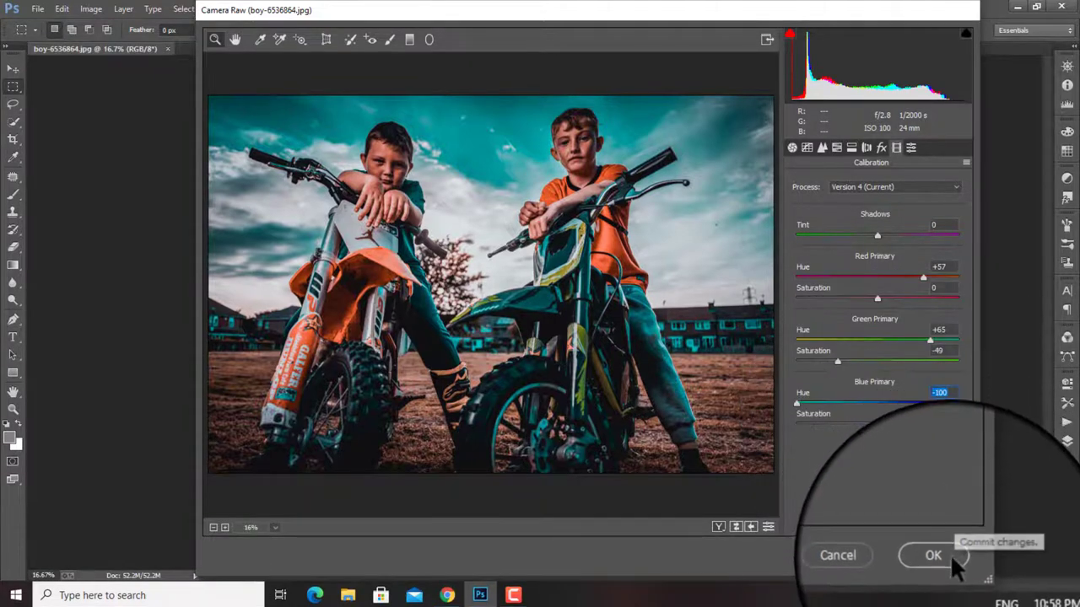
# Commit the Camera Raw grade to boy-6536864.jpg and zoom the canvas to 25%
pyautogui.click(948, 554)
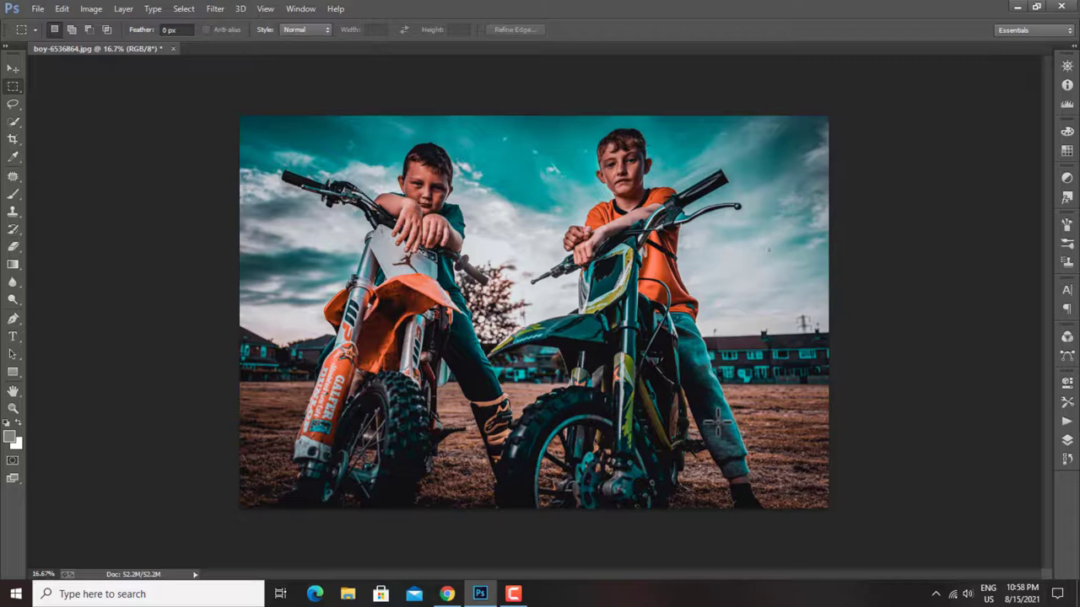
pyautogui.hotkey('ctrl', '+')
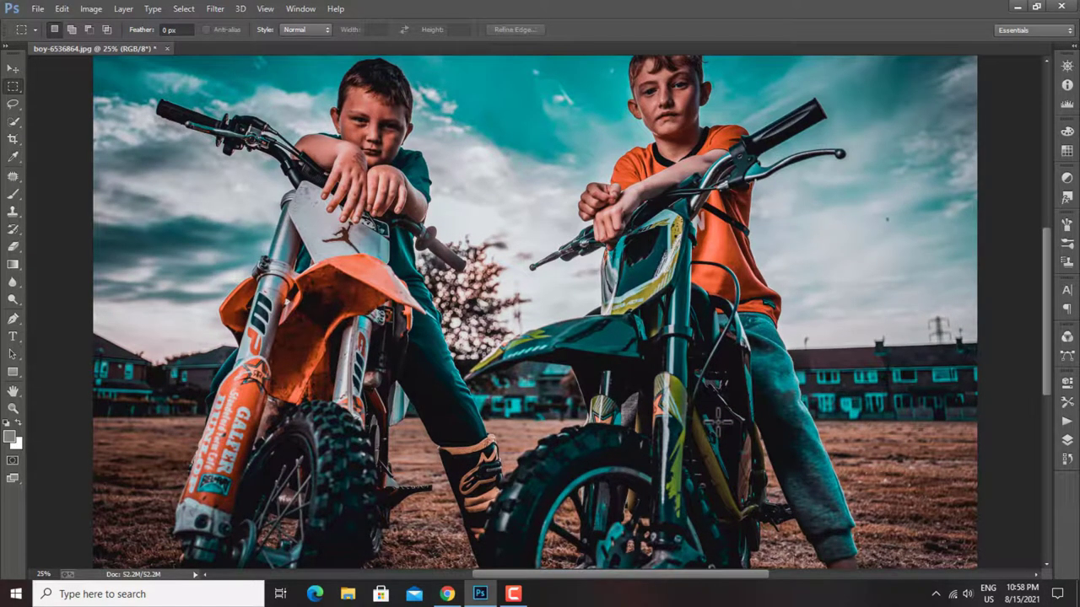